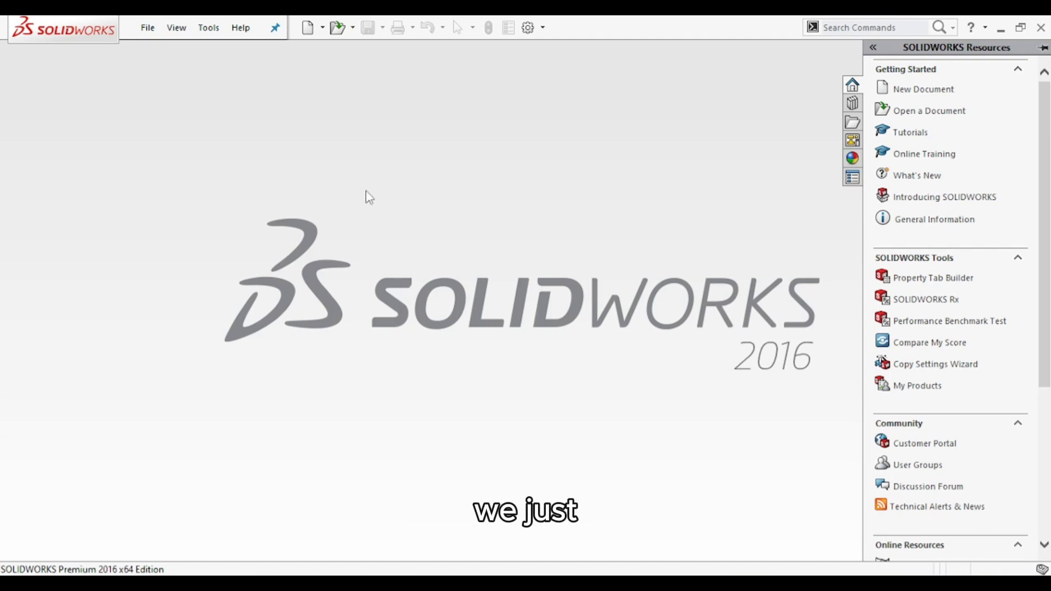
Create a new part document.
{"action": "left_click", "coordinate": [149, 31]}
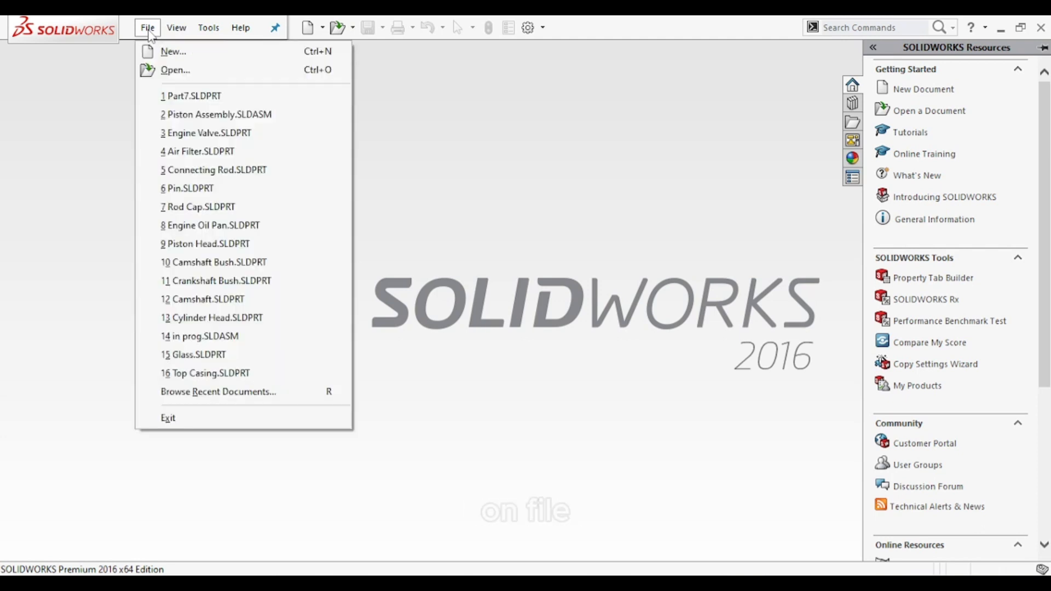
{"action": "left_click", "coordinate": [177, 55]}
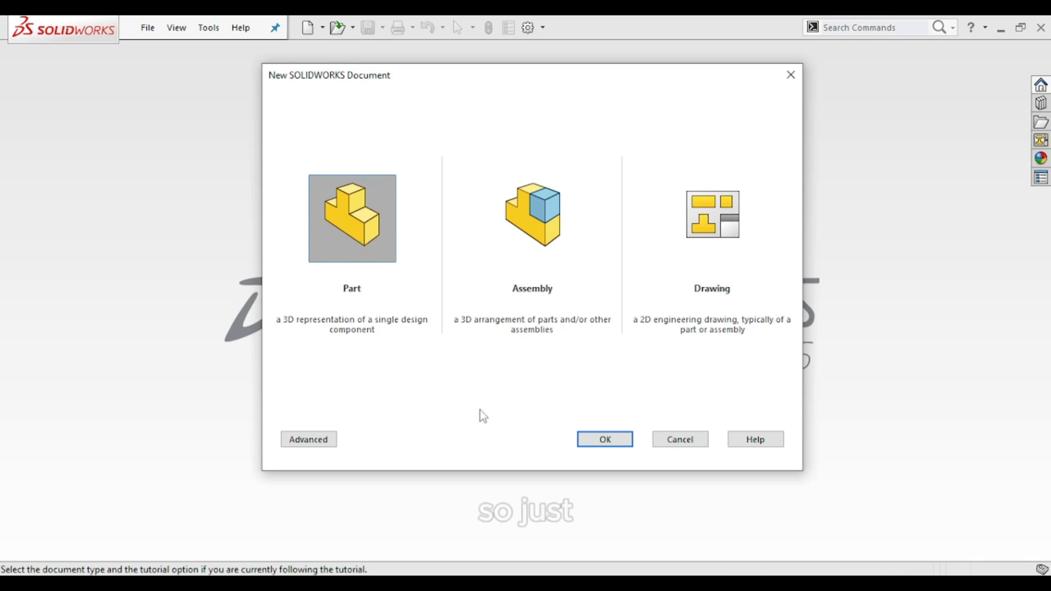
{"action": "left_click", "coordinate": [581, 441]}
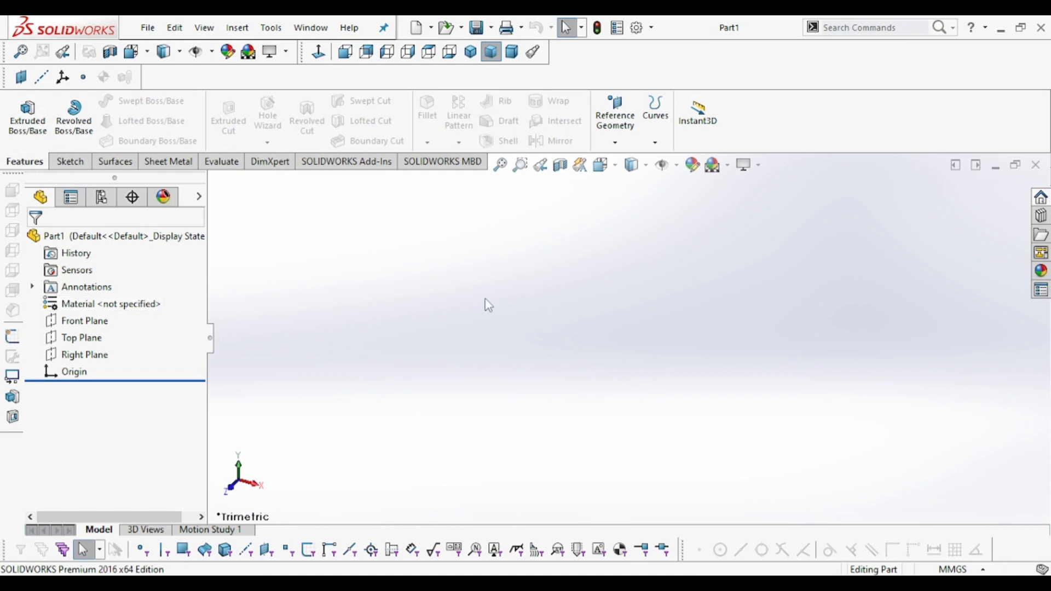
{"action": "left_click", "coordinate": [71, 162]}
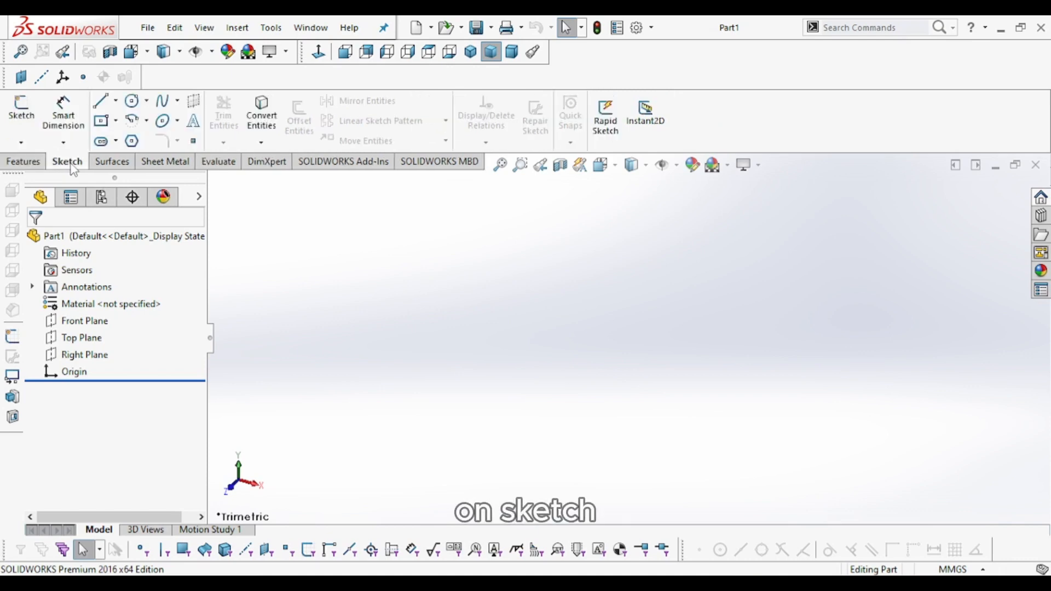
{"action": "left_click", "coordinate": [26, 120]}
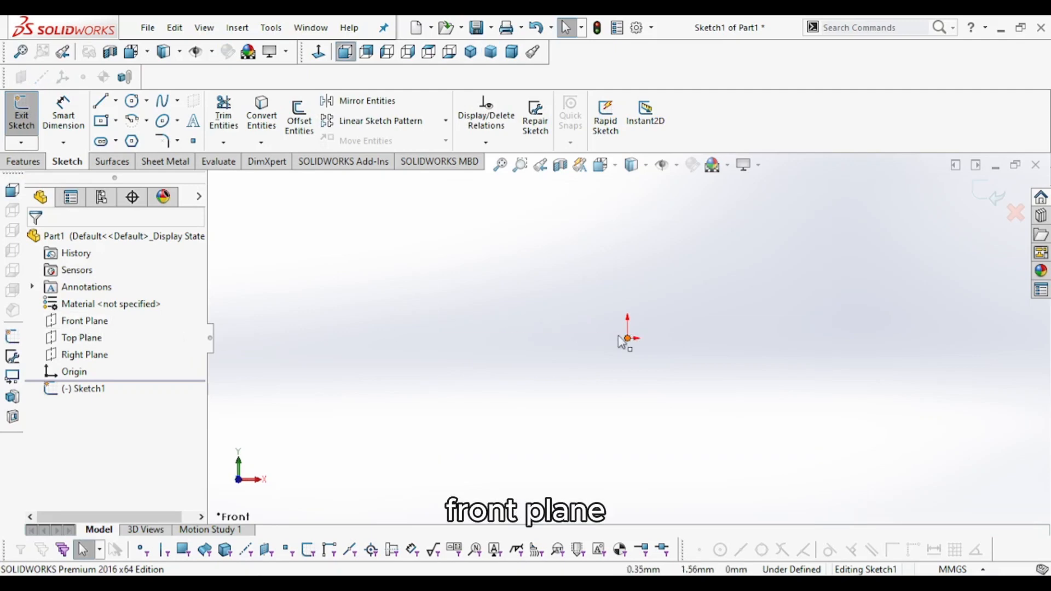
{"action": "left_click", "coordinate": [89, 327]}
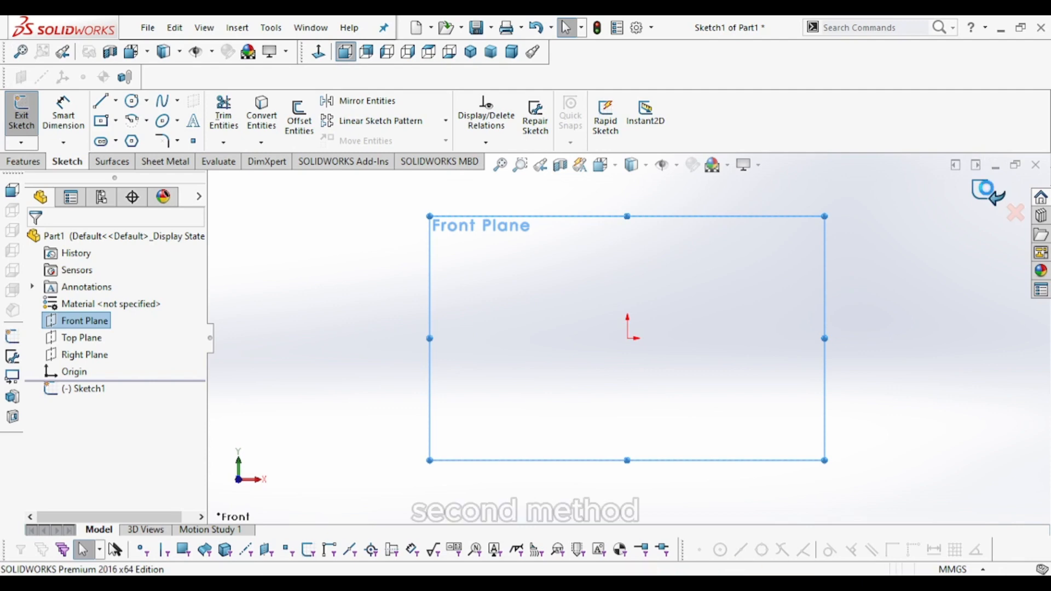
{"action": "left_click", "coordinate": [989, 192]}
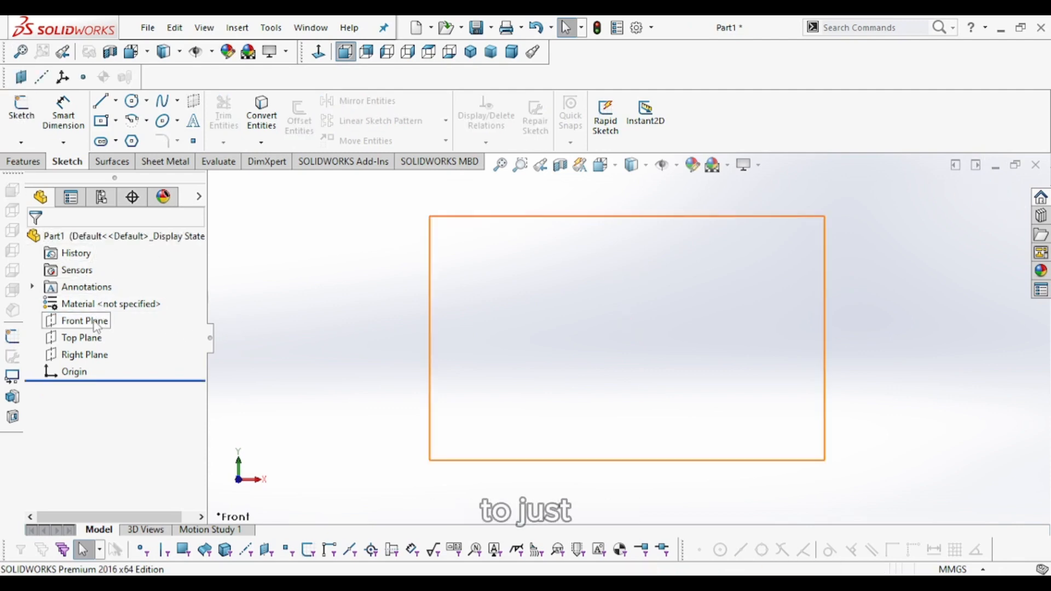
Start a new sketch on the Front Plane.
{"action": "left_click", "coordinate": [77, 321]}
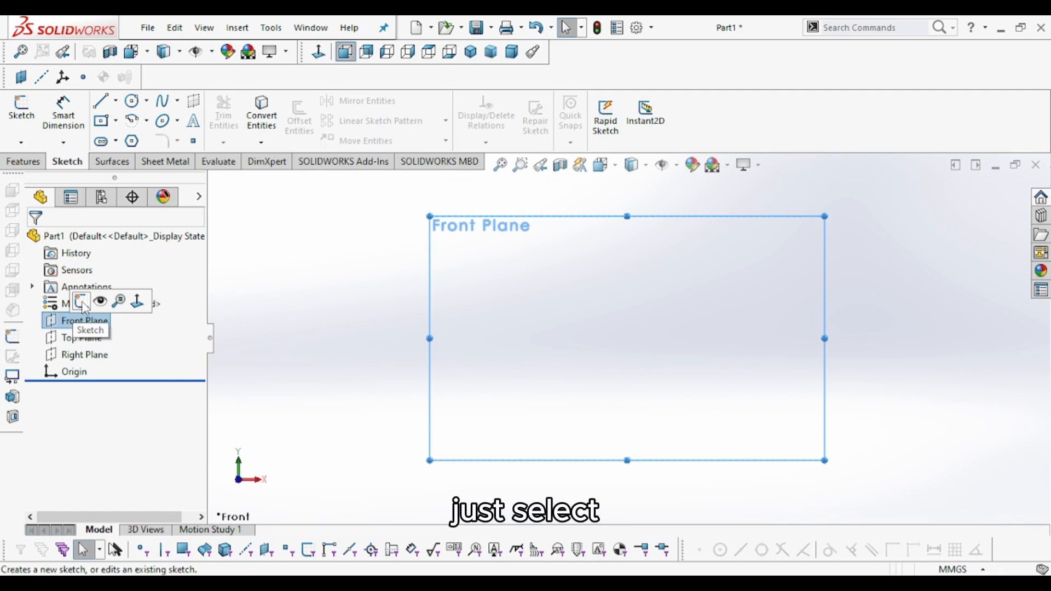
{"action": "left_click", "coordinate": [82, 304]}
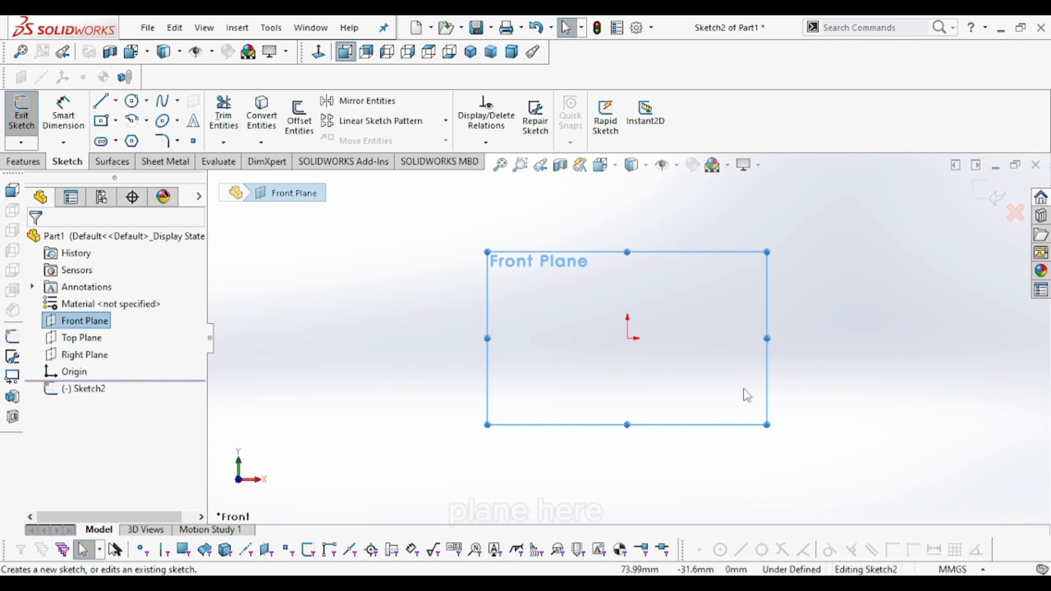
{"action": "left_click", "coordinate": [816, 363]}
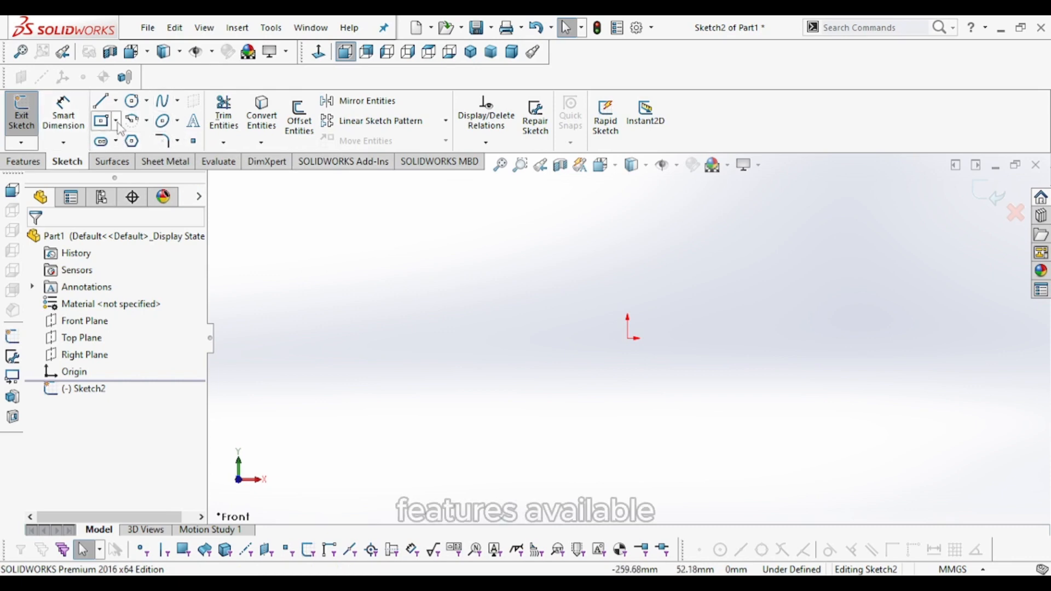
{"action": "left_click", "coordinate": [116, 101]}
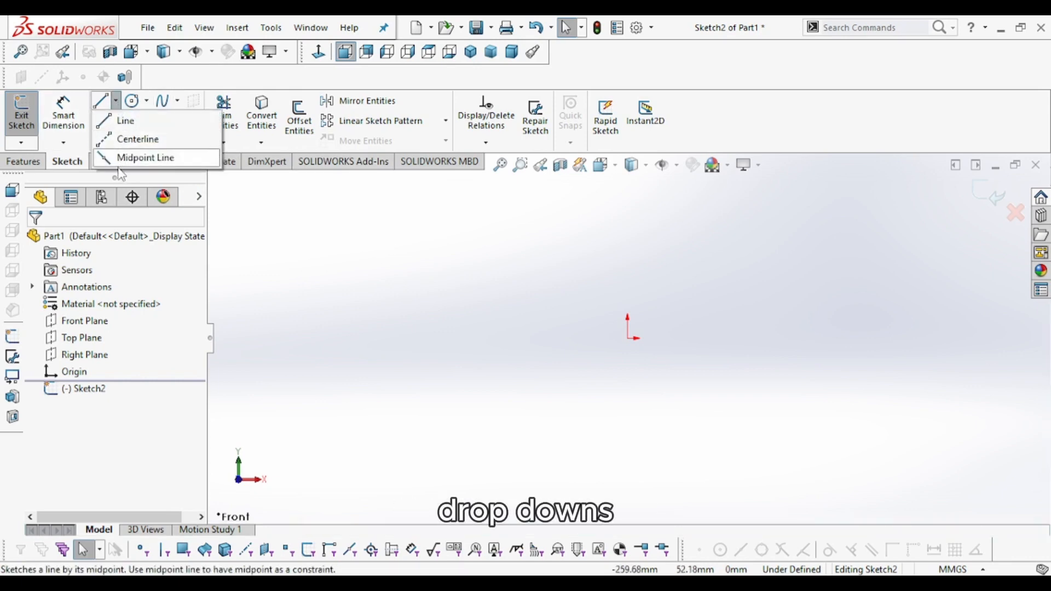
{"action": "left_click", "coordinate": [146, 102]}
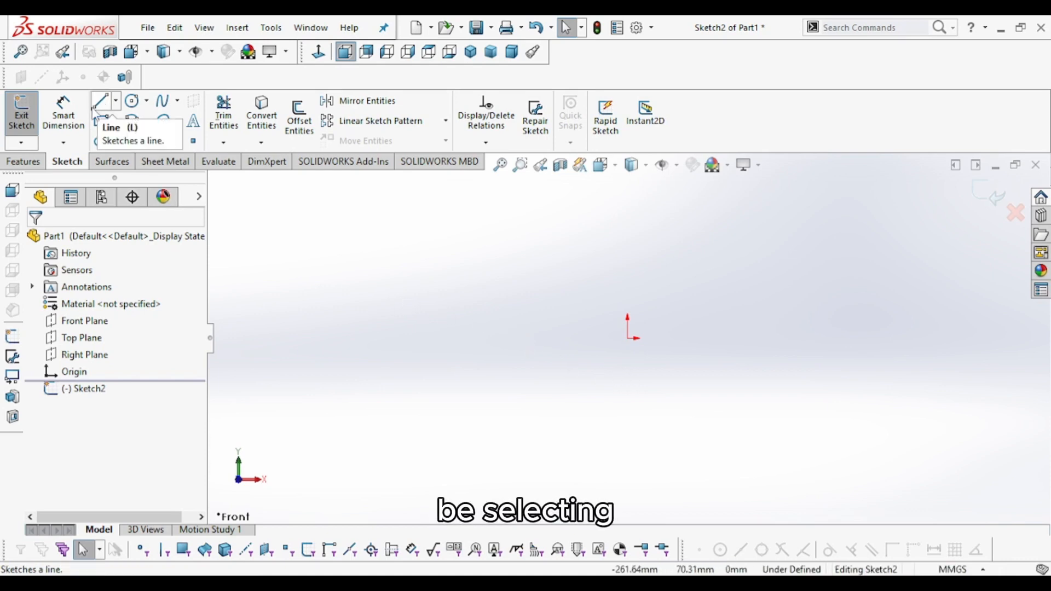
Sketch a horizontal line about 119 mm long from the origin toward the positive X direction and end the Line command.
{"action": "left_click", "coordinate": [101, 102]}
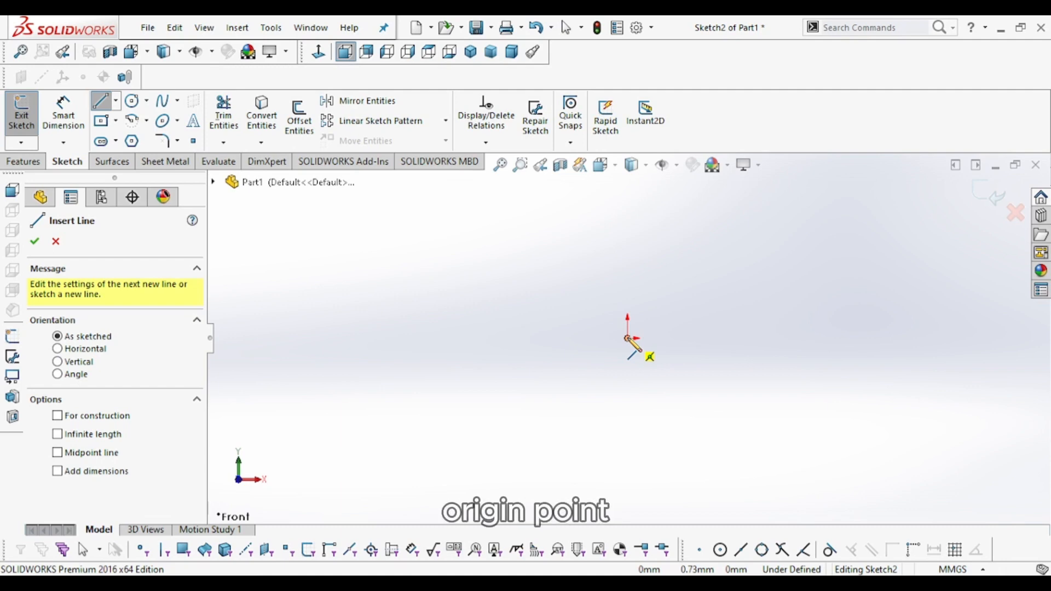
{"action": "left_click", "coordinate": [628, 339]}
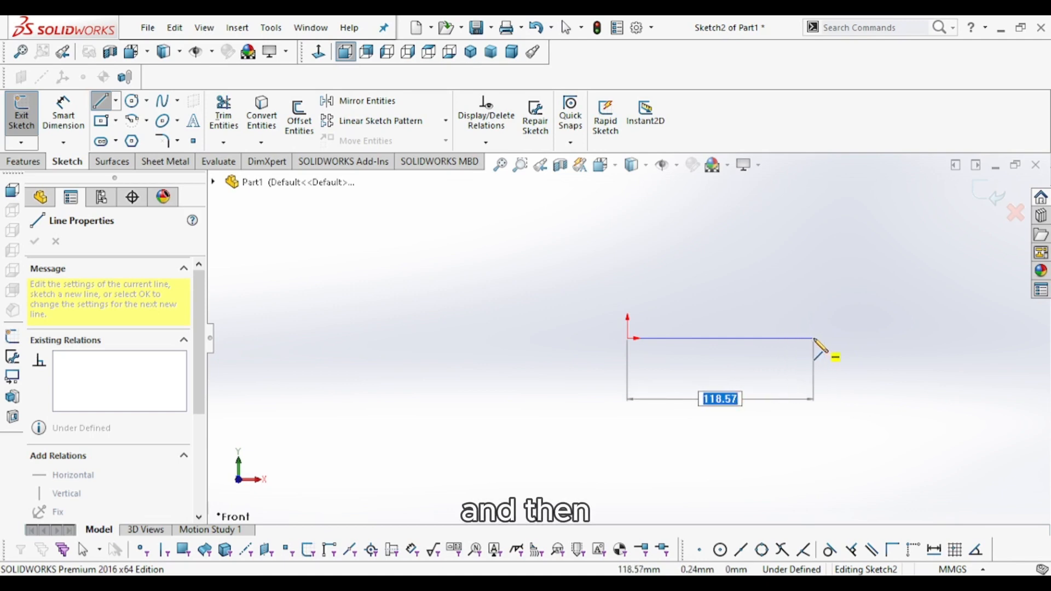
{"action": "left_click", "coordinate": [814, 338]}
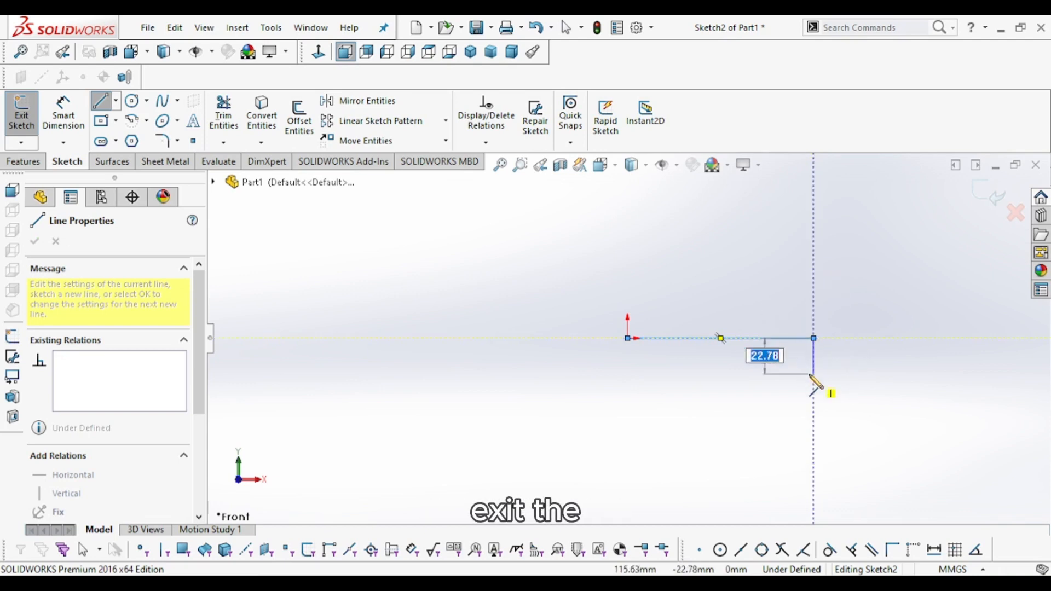
{"action": "key", "text": "Escape"}
{"action": "scroll", "coordinate": [850, 352], "scroll_direction": "up", "scroll_amount": 2}
{"action": "scroll", "coordinate": [751, 347], "scroll_direction": "down", "scroll_amount": 2}
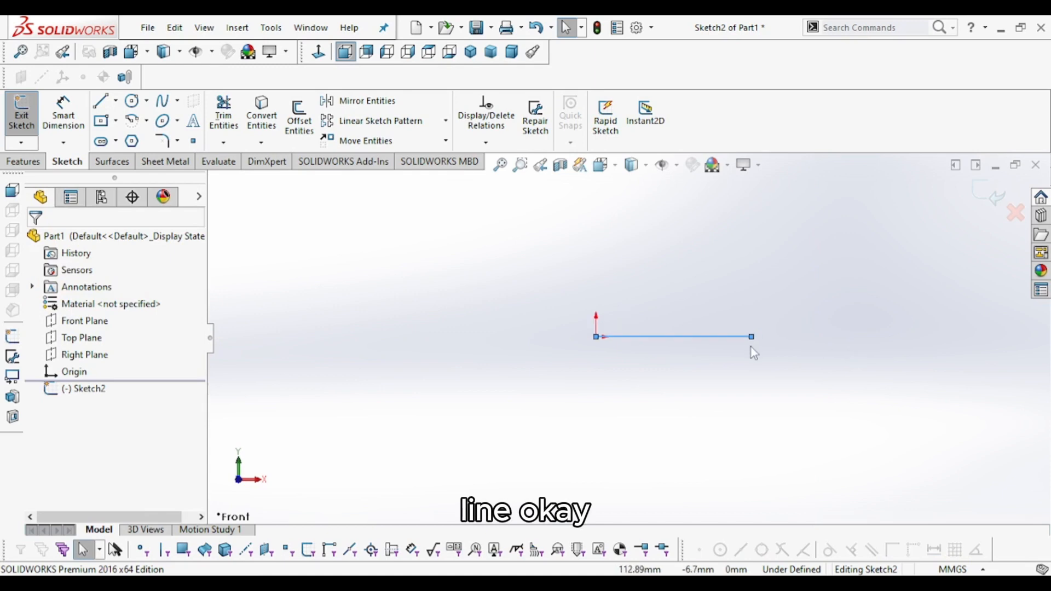
{"action": "left_click", "coordinate": [680, 357]}
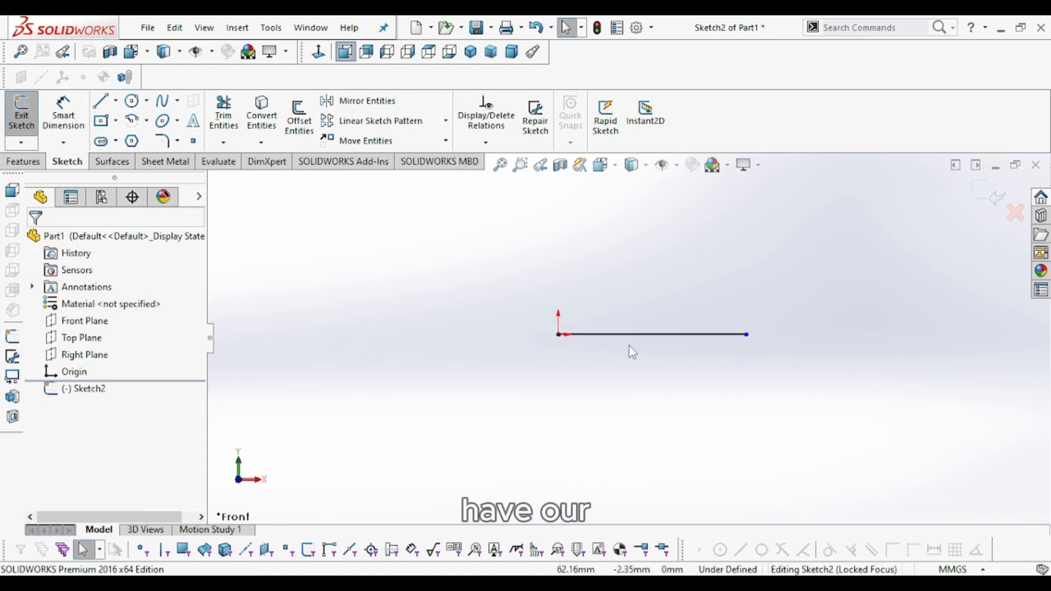
{"action": "left_click", "coordinate": [666, 335]}
{"action": "left_click", "coordinate": [710, 371]}
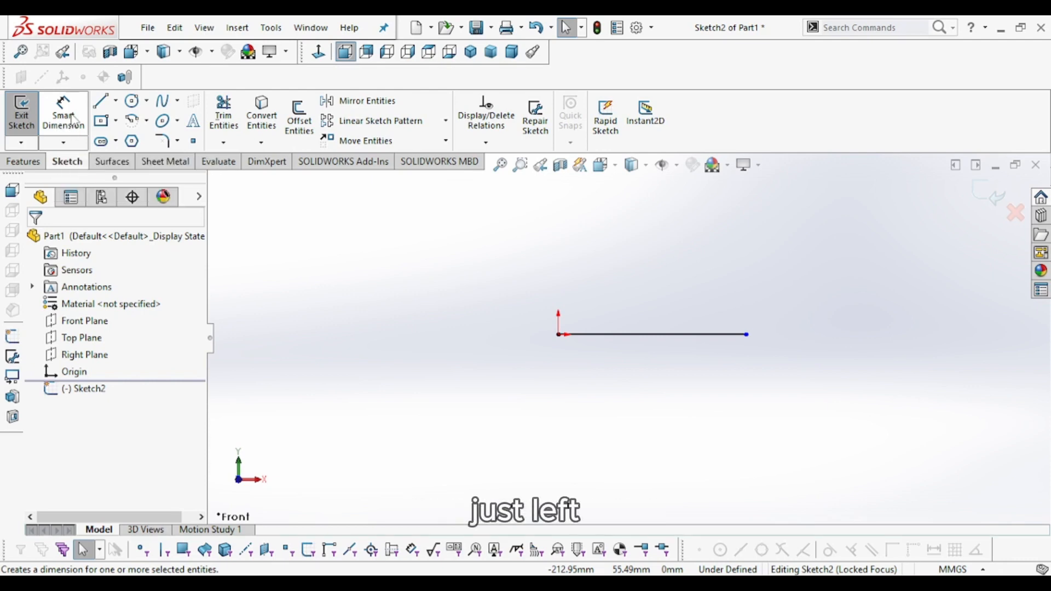
Add a length dimension below the horizontal line and set it to 200 mm.
{"action": "left_click", "coordinate": [73, 119]}
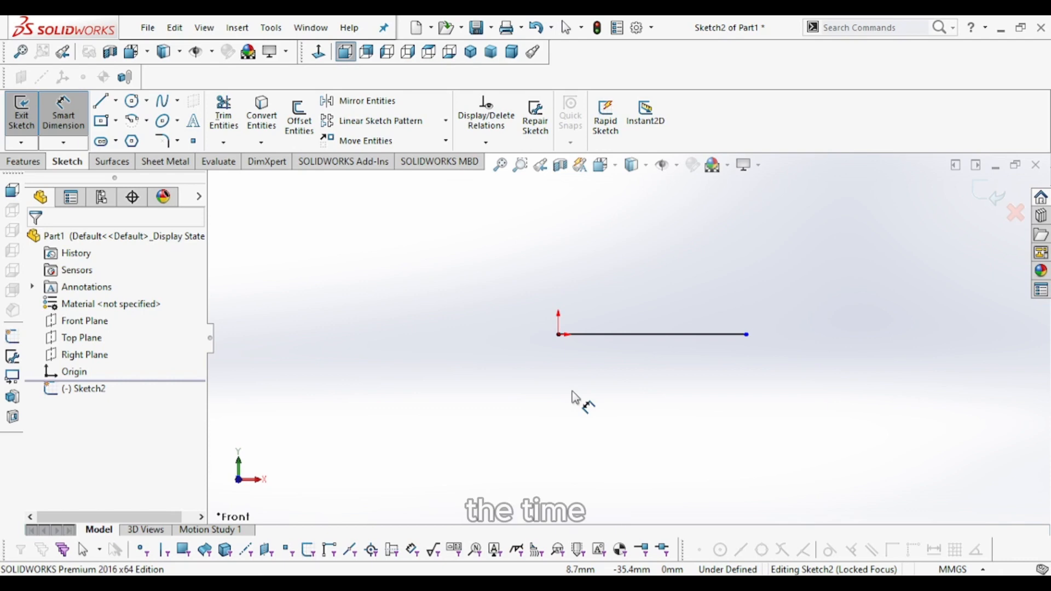
{"action": "left_click", "coordinate": [617, 344]}
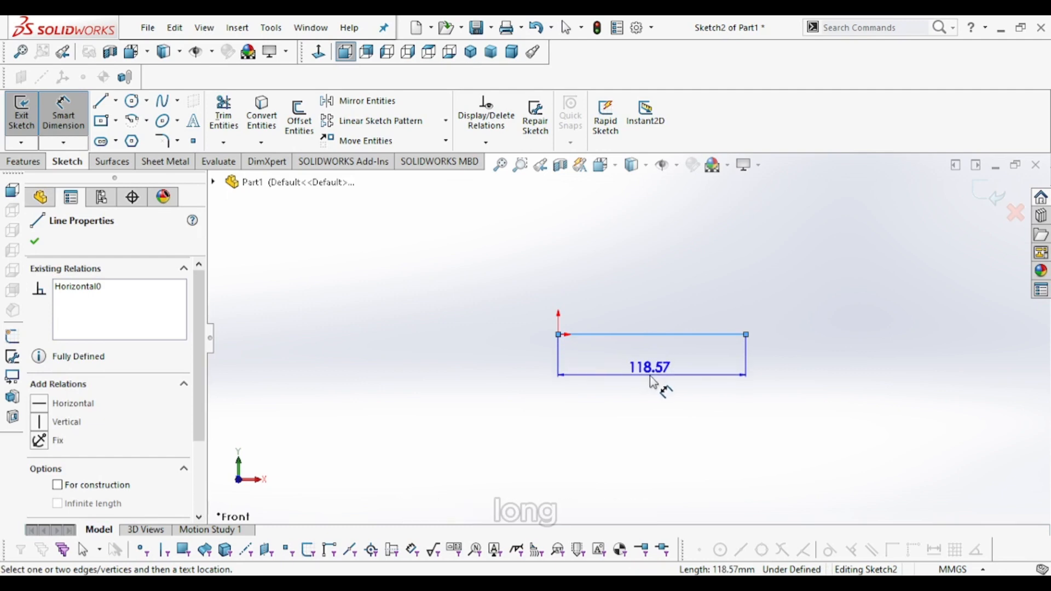
{"action": "left_click", "coordinate": [653, 382]}
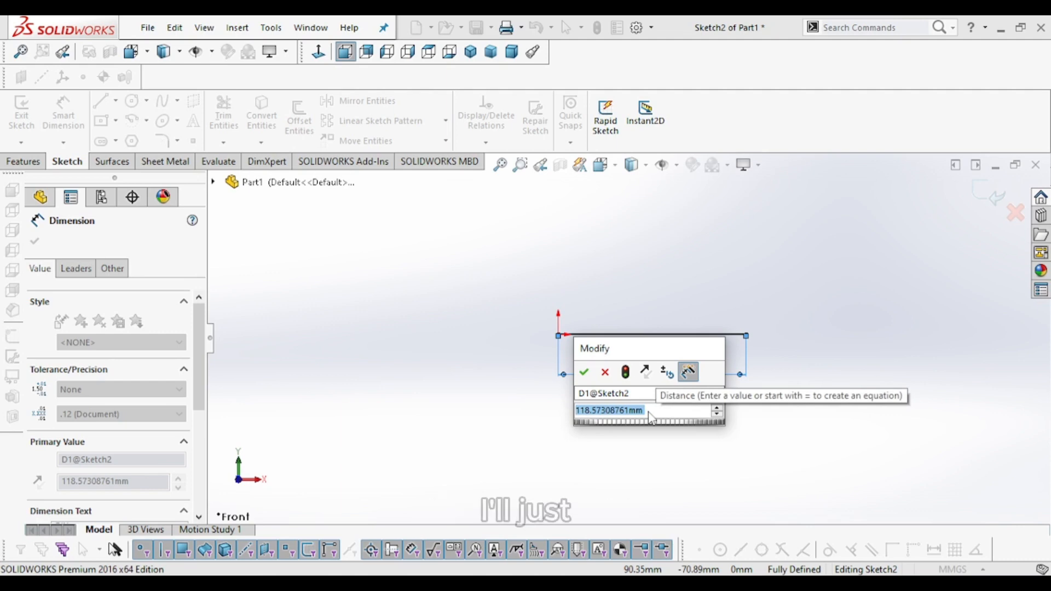
{"action": "type", "text": "200"}
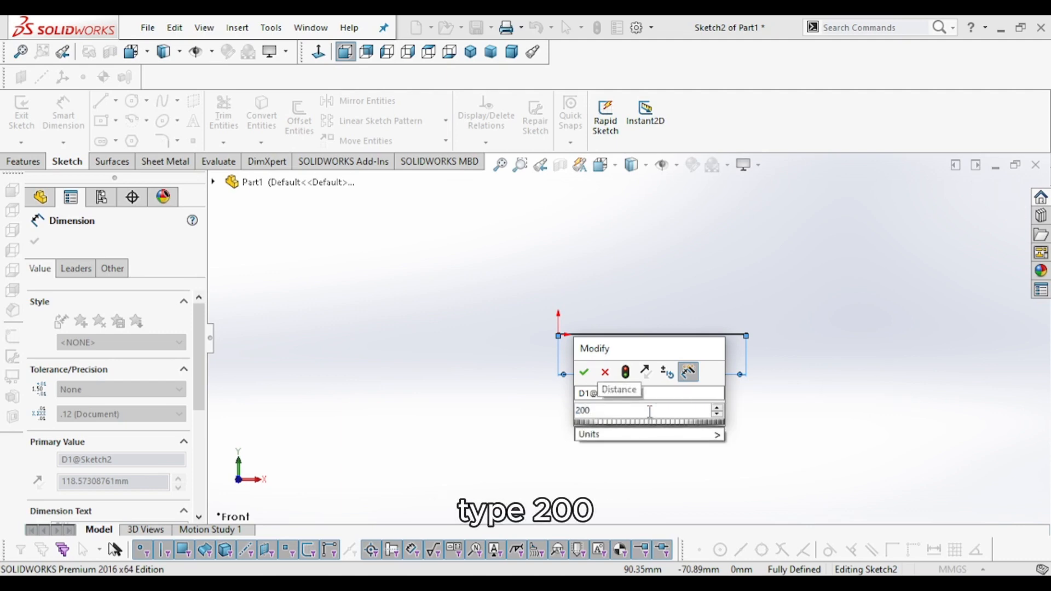
{"action": "key", "text": "Return"}
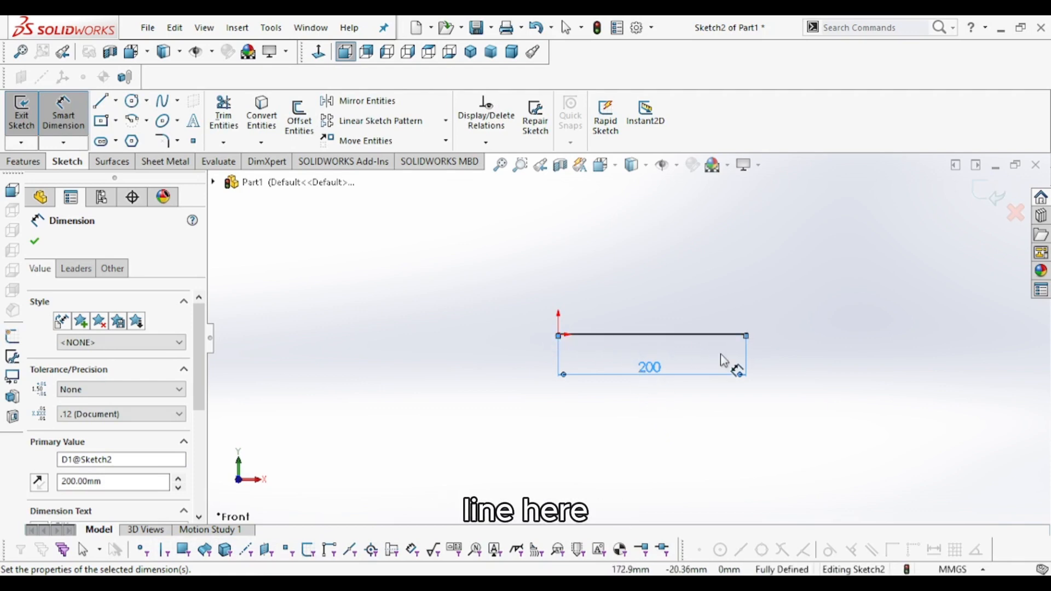
{"action": "key", "text": "Escape"}
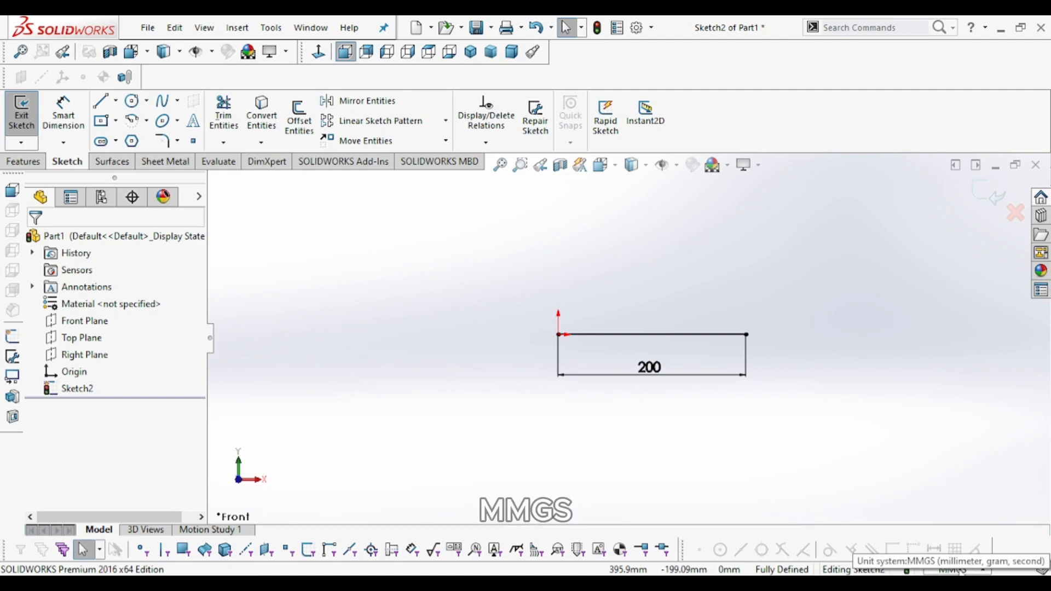
Check which unit system the document uses and leave it as it is.
{"action": "left_click", "coordinate": [961, 571]}
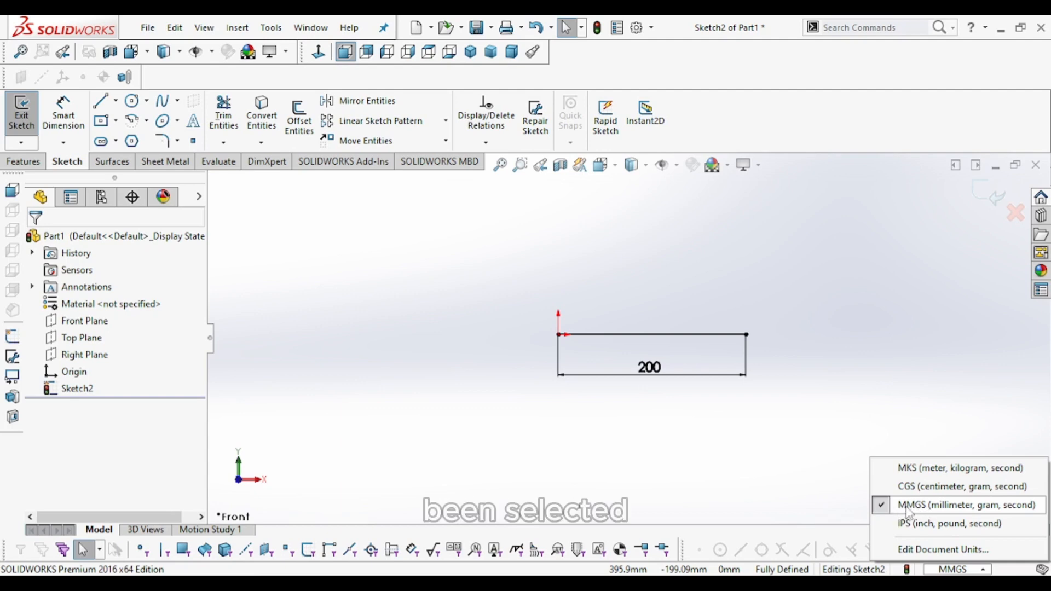
{"action": "left_click", "coordinate": [722, 461]}
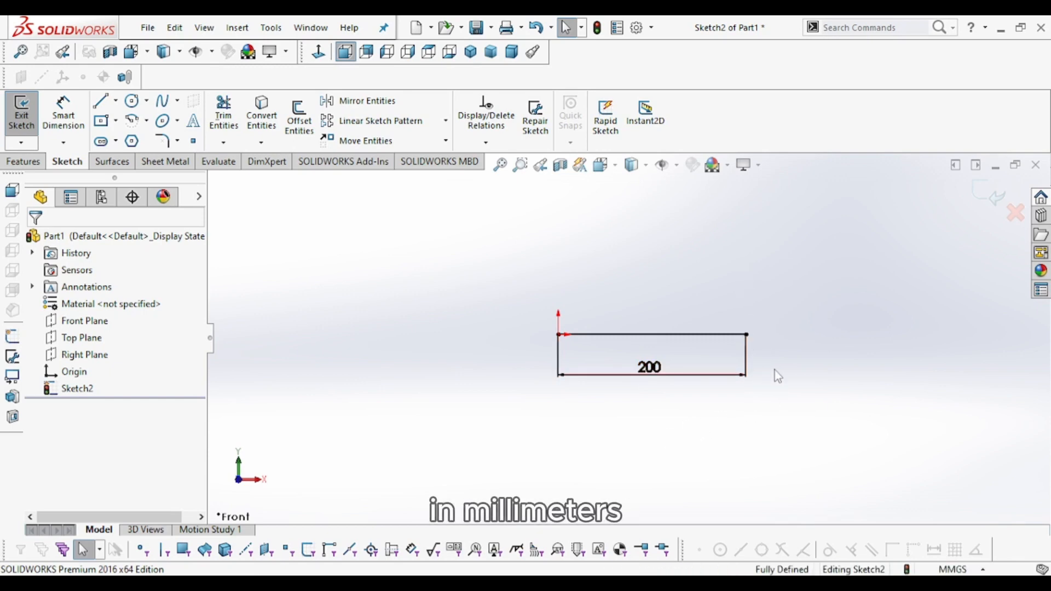
{"action": "scroll", "coordinate": [765, 367], "scroll_direction": "down", "scroll_amount": 3}
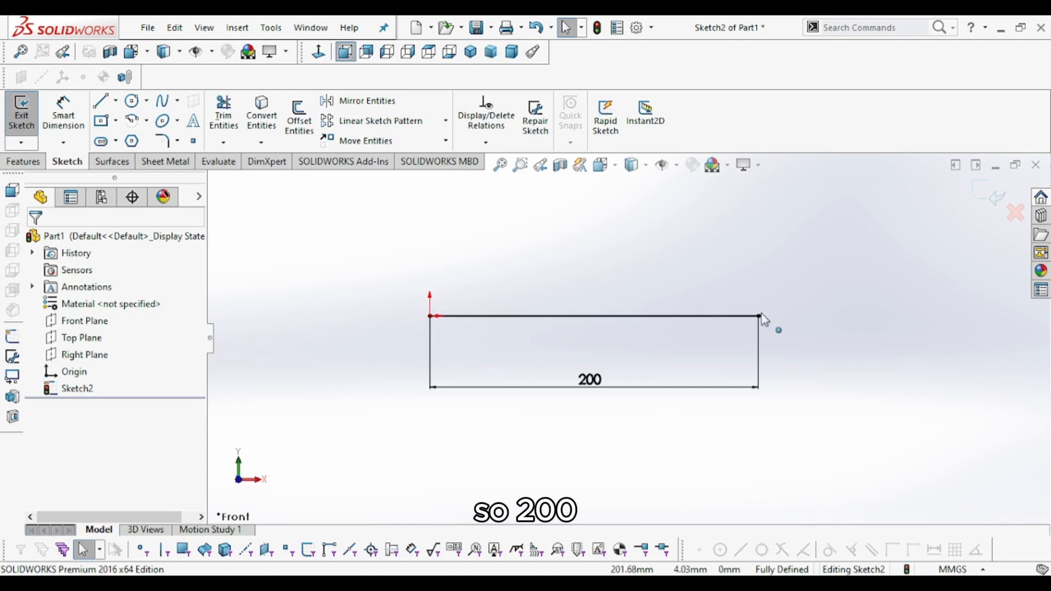
{"action": "scroll", "coordinate": [648, 249], "scroll_direction": "up", "scroll_amount": 3}
{"action": "scroll", "coordinate": [626, 267], "scroll_direction": "up", "scroll_amount": 2}
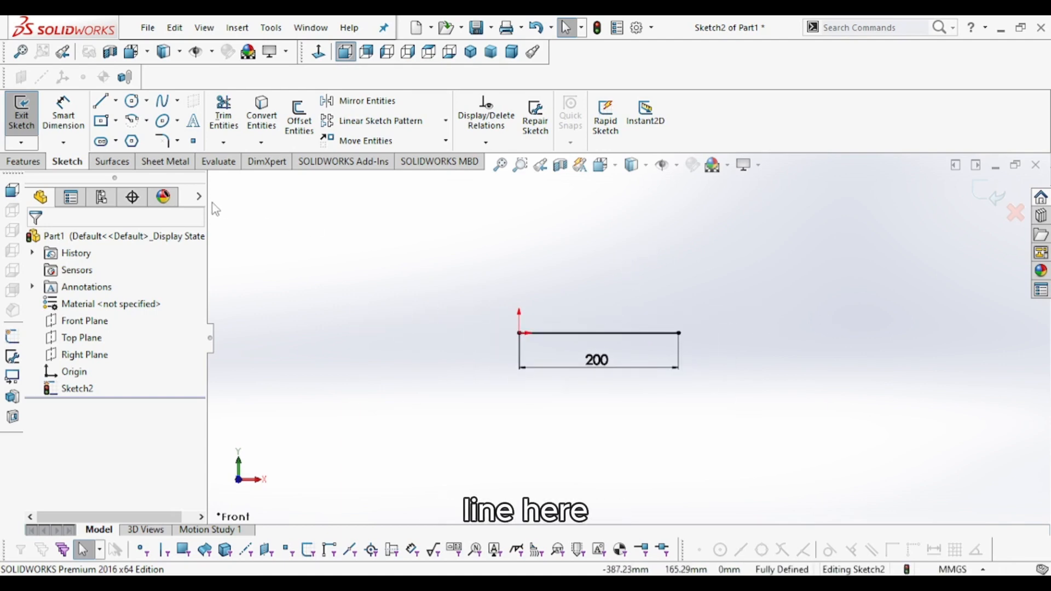
Sketch a vertical line about 153 mm long upward from the free end of the horizontal line.
{"action": "left_click", "coordinate": [99, 104]}
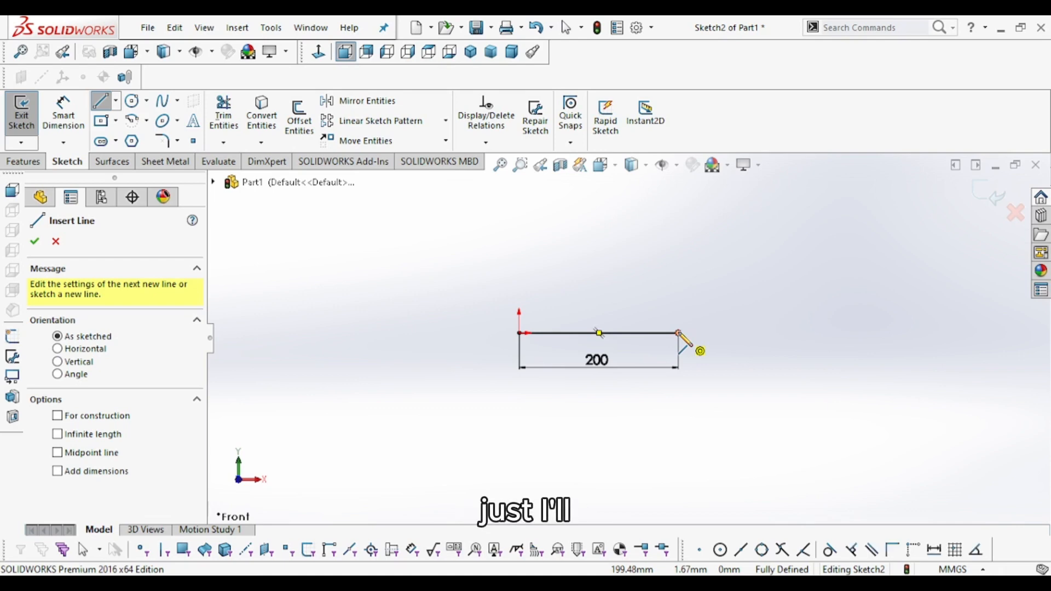
{"action": "left_click", "coordinate": [679, 333]}
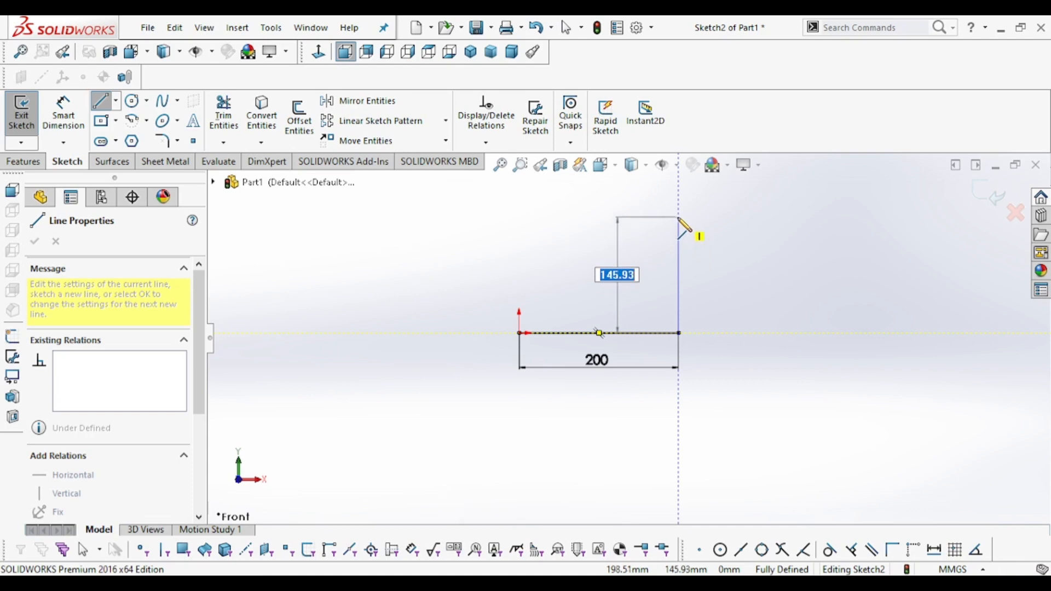
{"action": "left_click", "coordinate": [679, 213]}
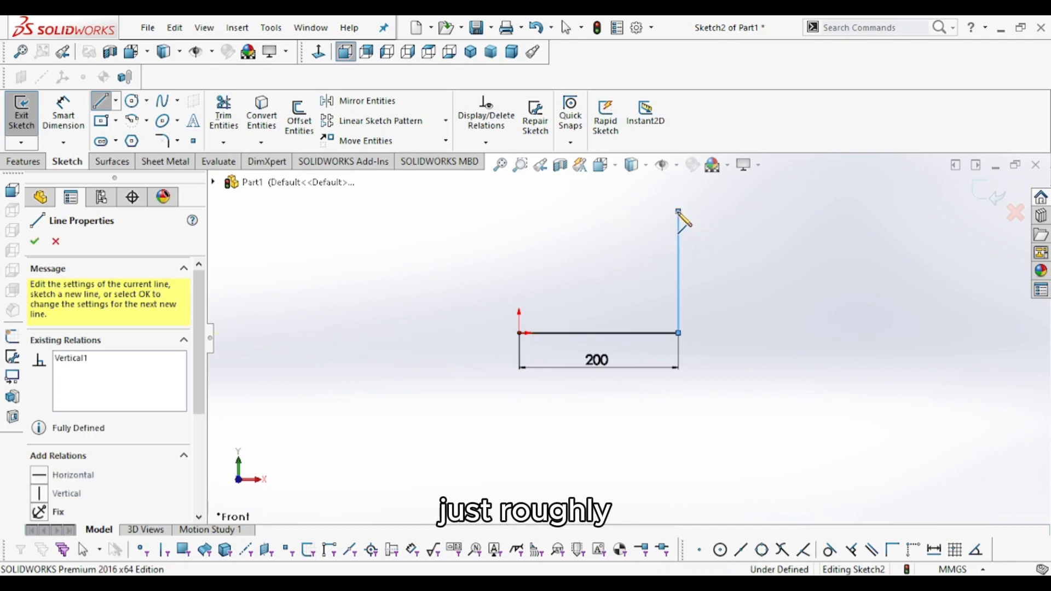
{"action": "key", "text": "Escape"}
{"action": "key", "text": "Escape"}
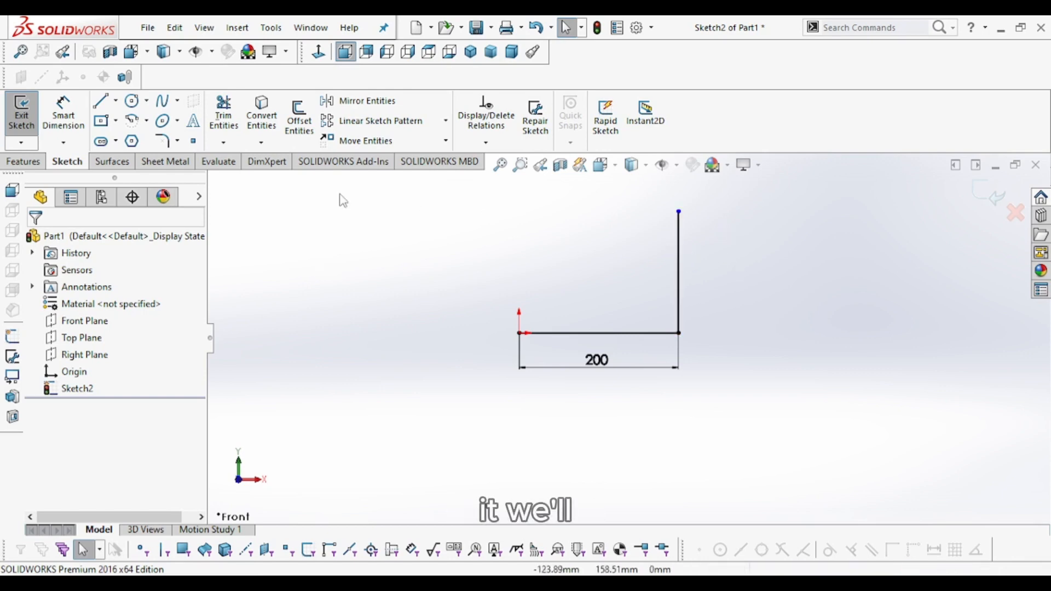
Add a length dimension beside the vertical line, set it to 150 mm, and end the dimension command.
{"action": "left_click", "coordinate": [63, 113]}
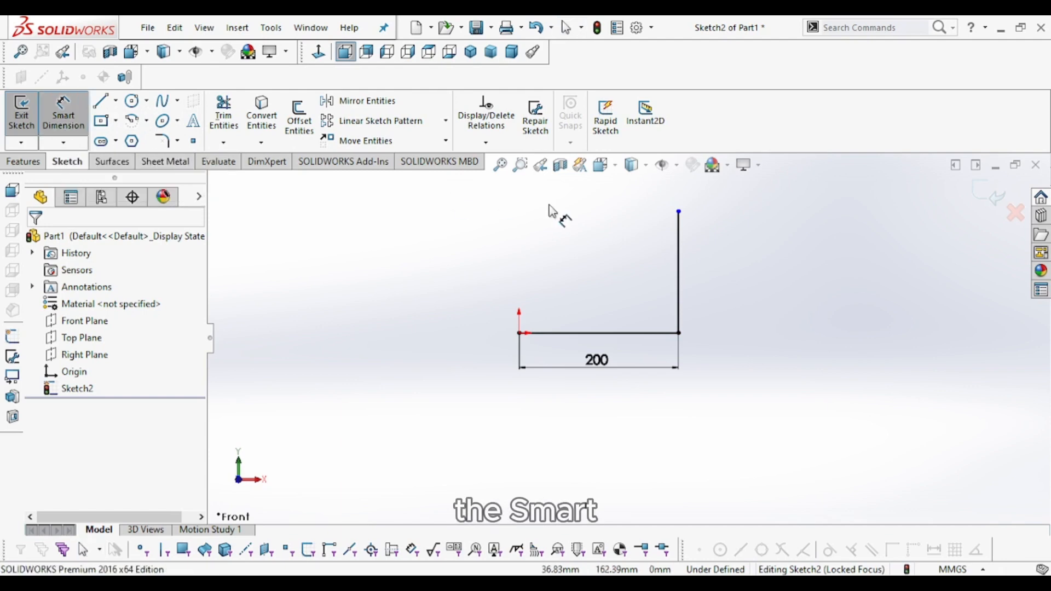
{"action": "left_click", "coordinate": [680, 241]}
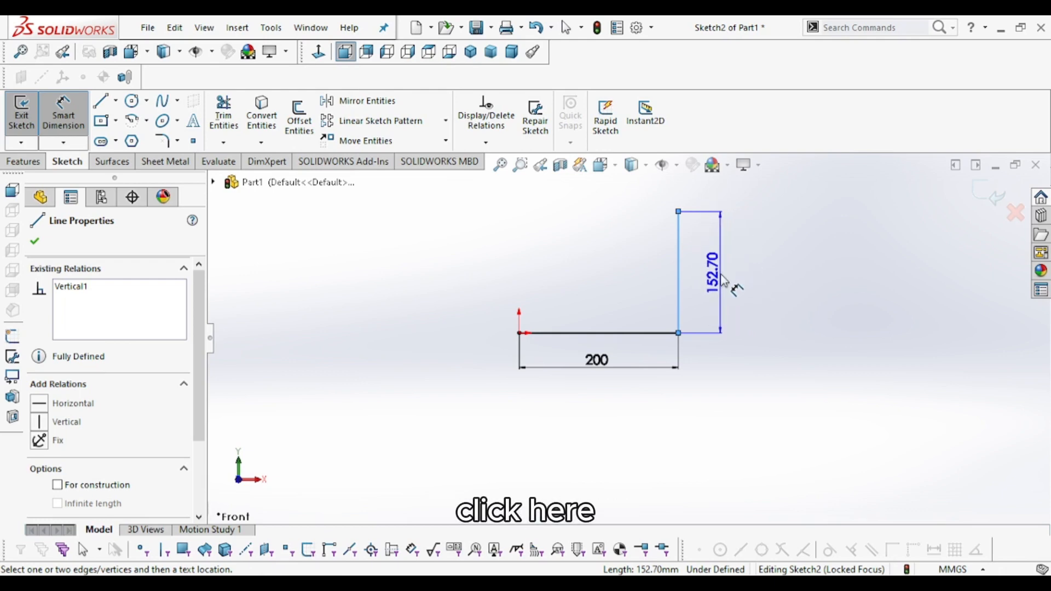
{"action": "left_click", "coordinate": [724, 281]}
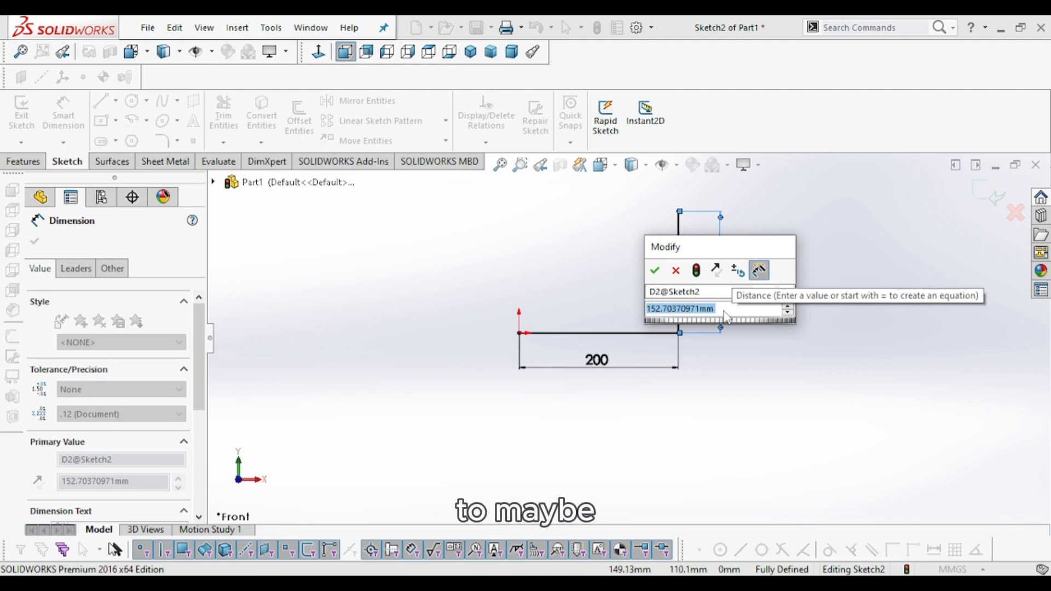
{"action": "type", "text": "150"}
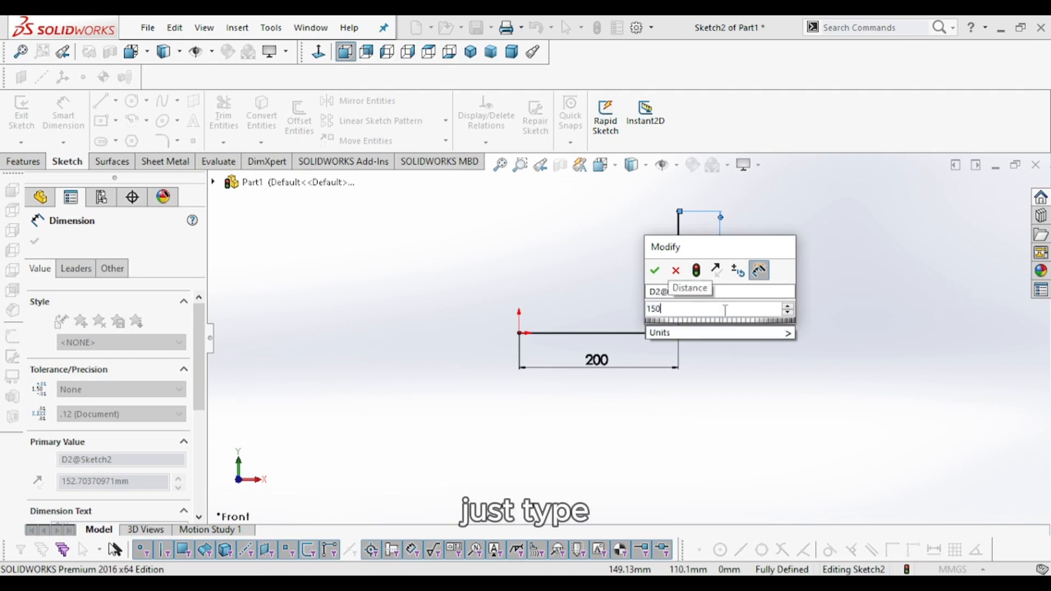
{"action": "key", "text": "Return"}
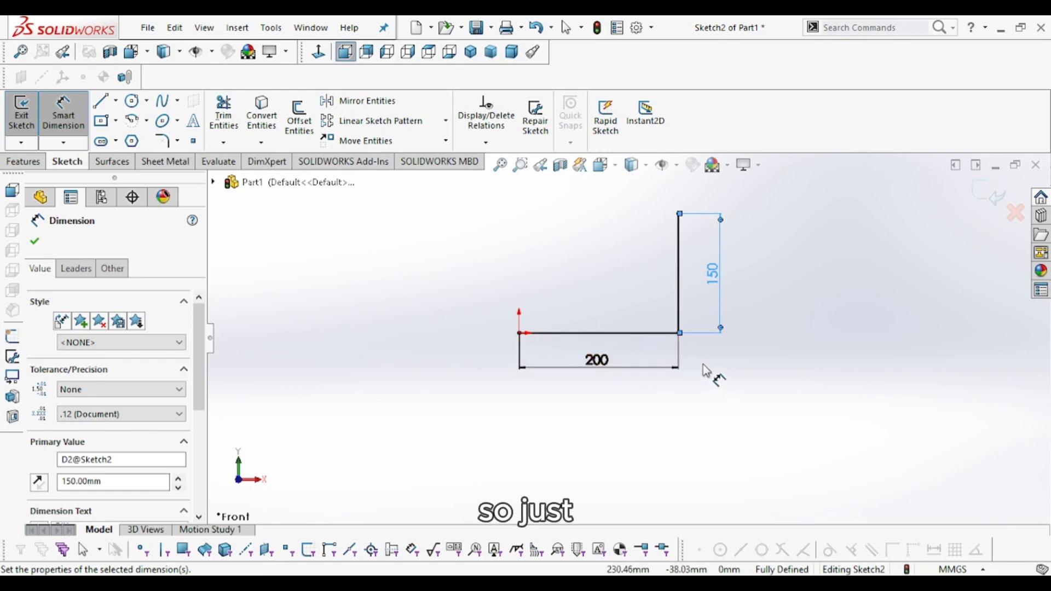
{"action": "key", "text": "Escape"}
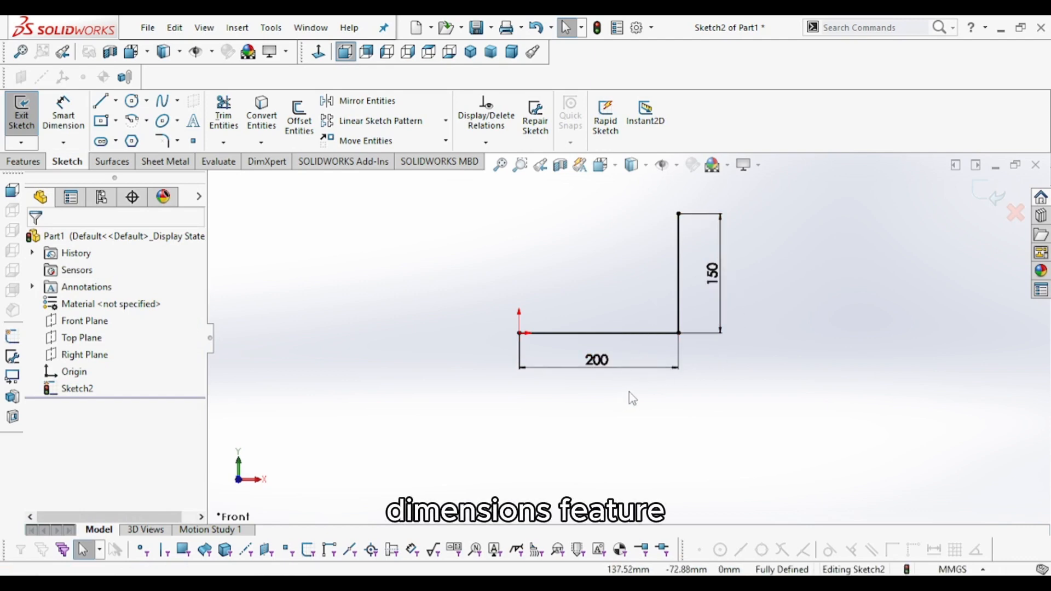
Sketch a horizontal line about 100 mm long from the vertical line's upper end toward negative X and end the Line command.
{"action": "scroll", "coordinate": [707, 276], "scroll_direction": "up", "scroll_amount": 3}
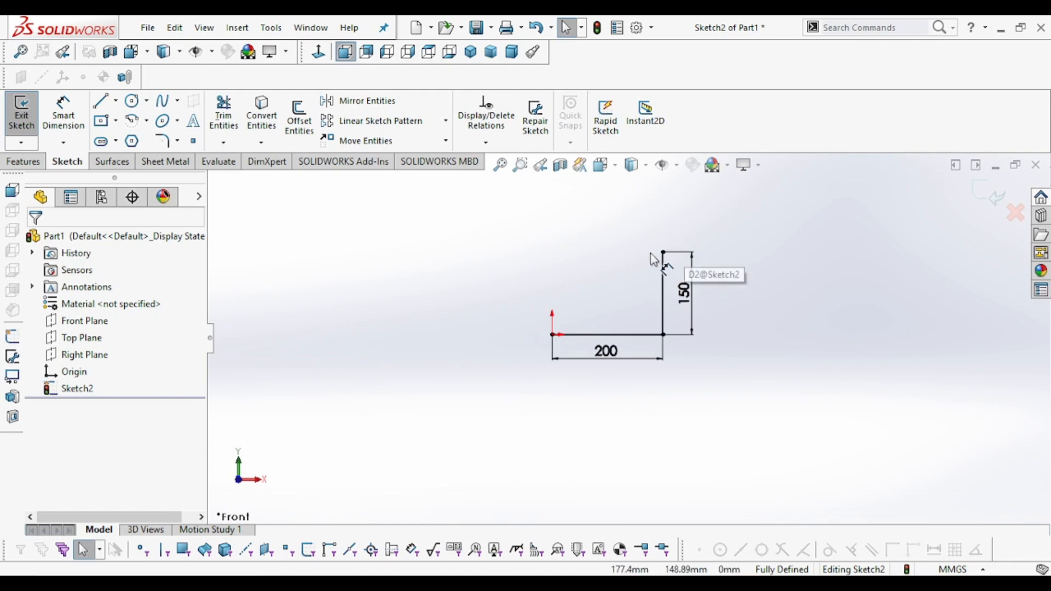
{"action": "scroll", "coordinate": [654, 273], "scroll_direction": "down", "scroll_amount": 5}
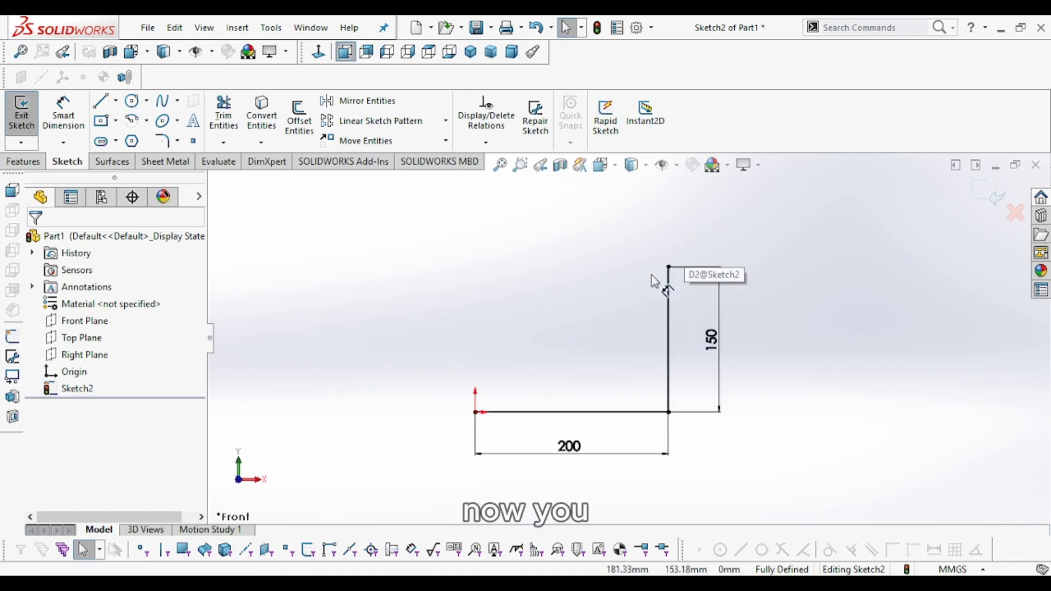
{"action": "left_click", "coordinate": [101, 102]}
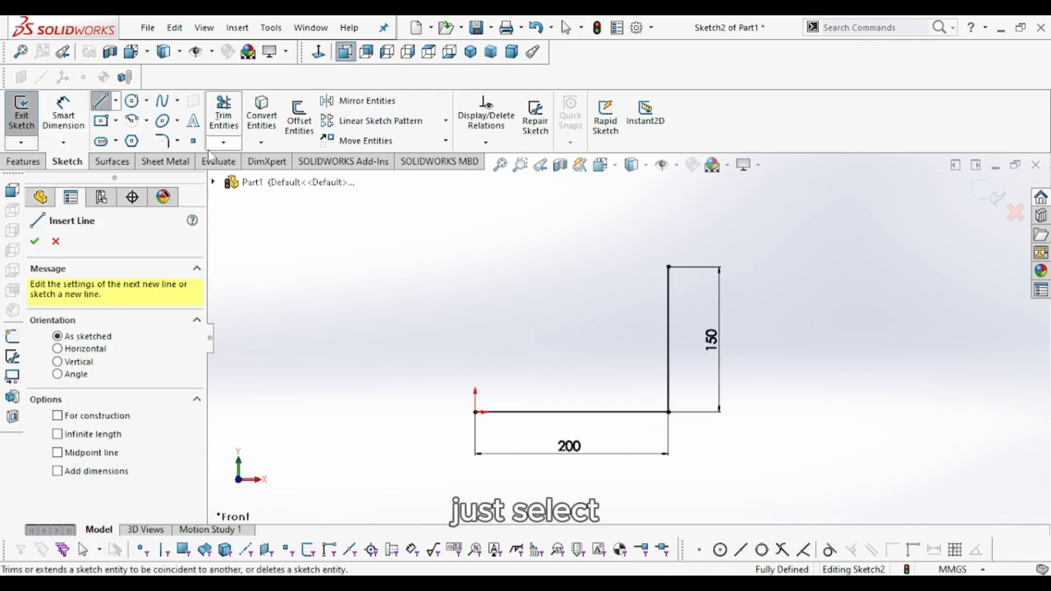
{"action": "left_click", "coordinate": [668, 267]}
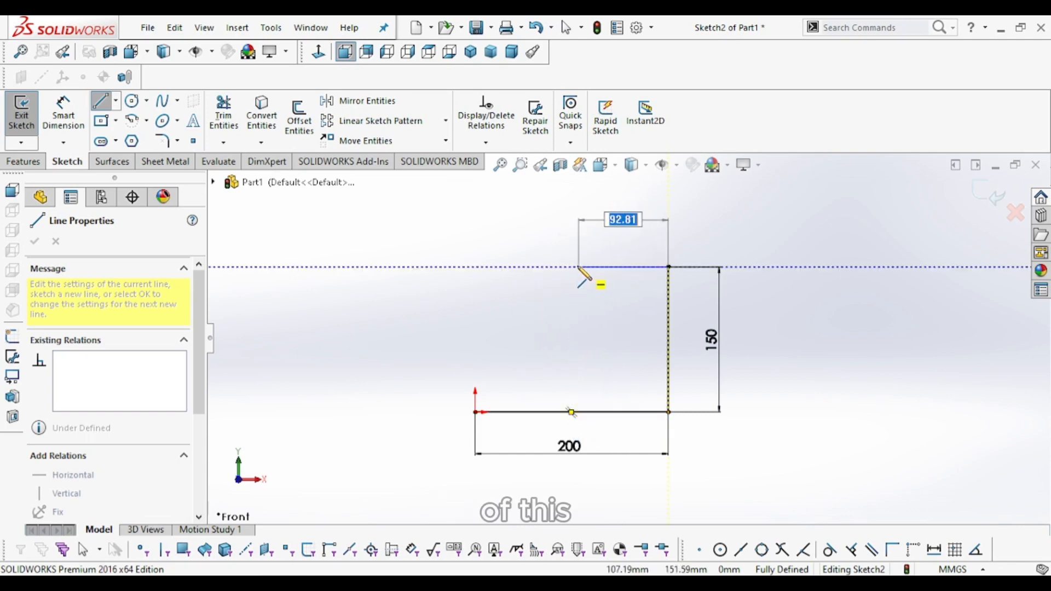
{"action": "left_click", "coordinate": [571, 267]}
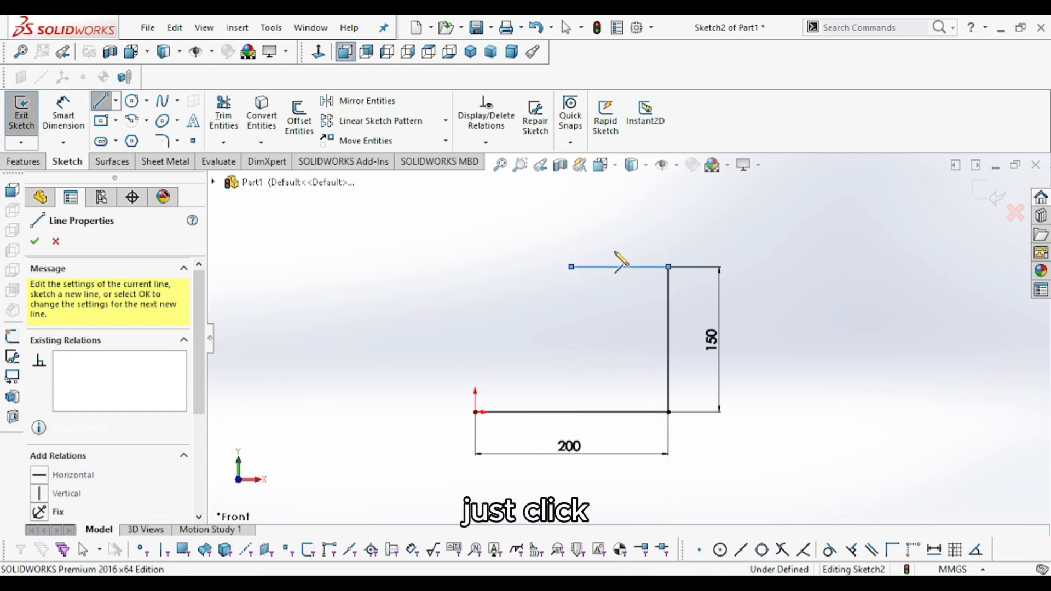
{"action": "right_click", "coordinate": [579, 194]}
{"action": "left_click", "coordinate": [616, 207]}
{"action": "key", "text": "Escape"}
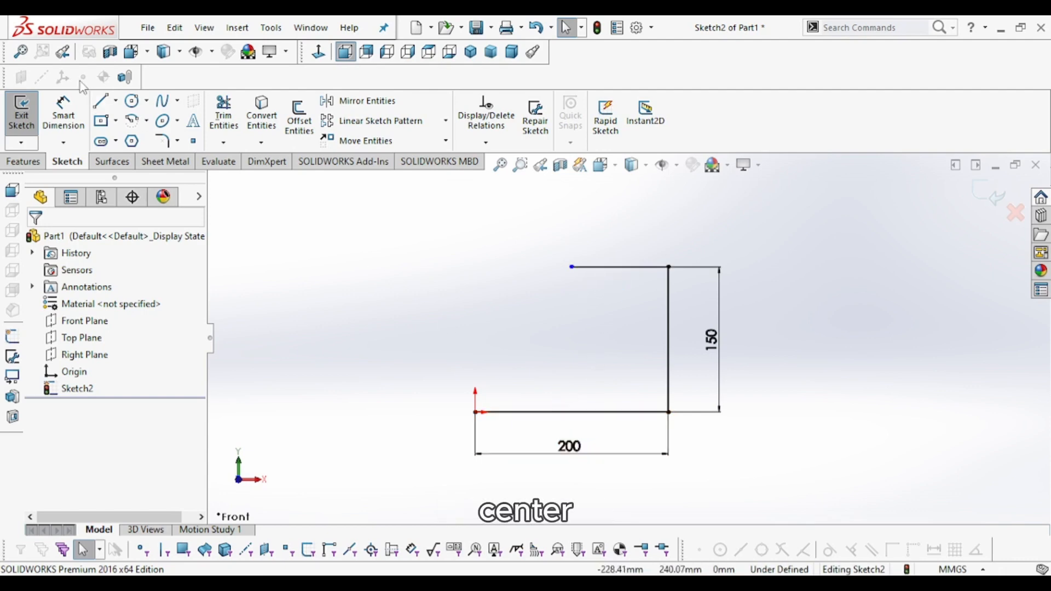
Add a length dimension above the upper horizontal line and accept it at 100 mm.
{"action": "left_click", "coordinate": [63, 112]}
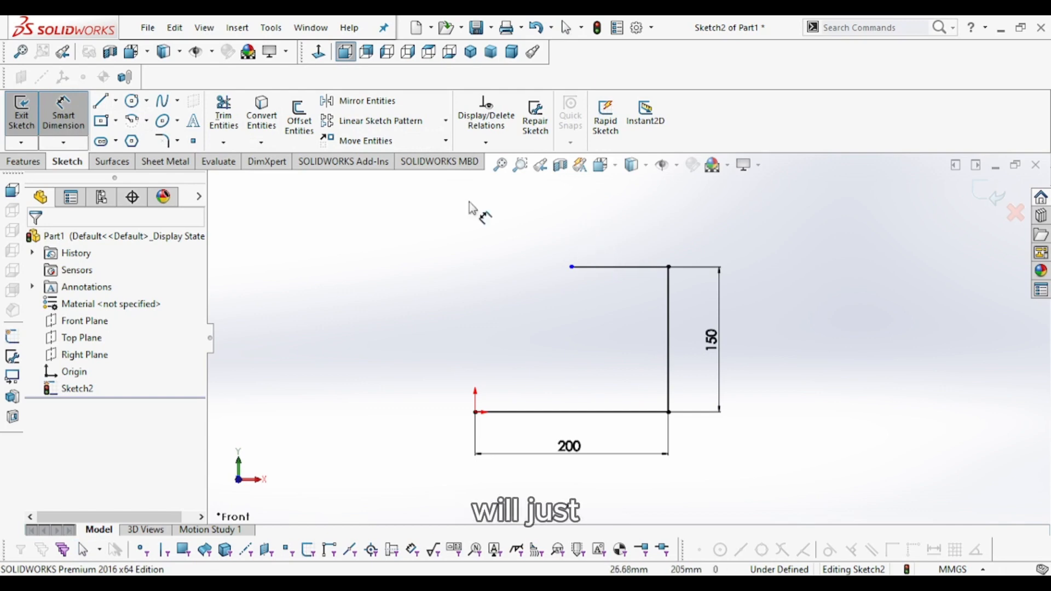
{"action": "left_click", "coordinate": [606, 271]}
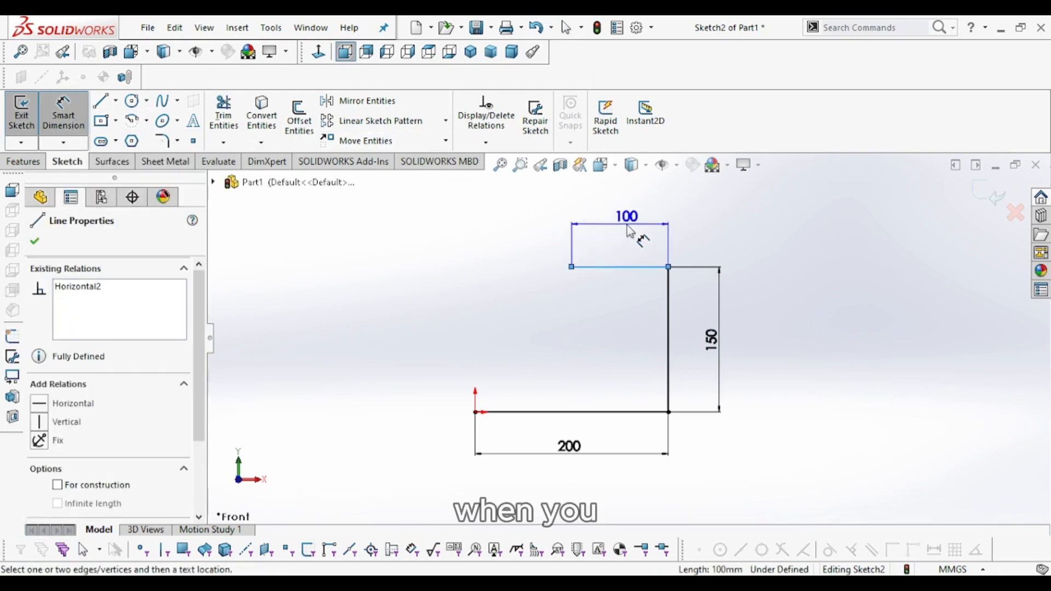
{"action": "left_click", "coordinate": [628, 219]}
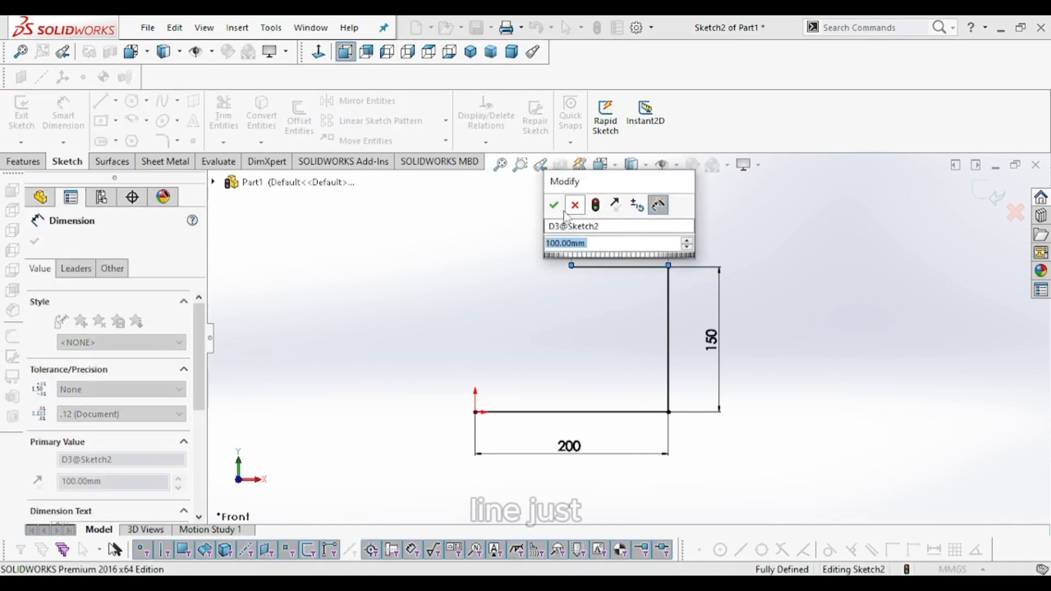
{"action": "left_click", "coordinate": [553, 207]}
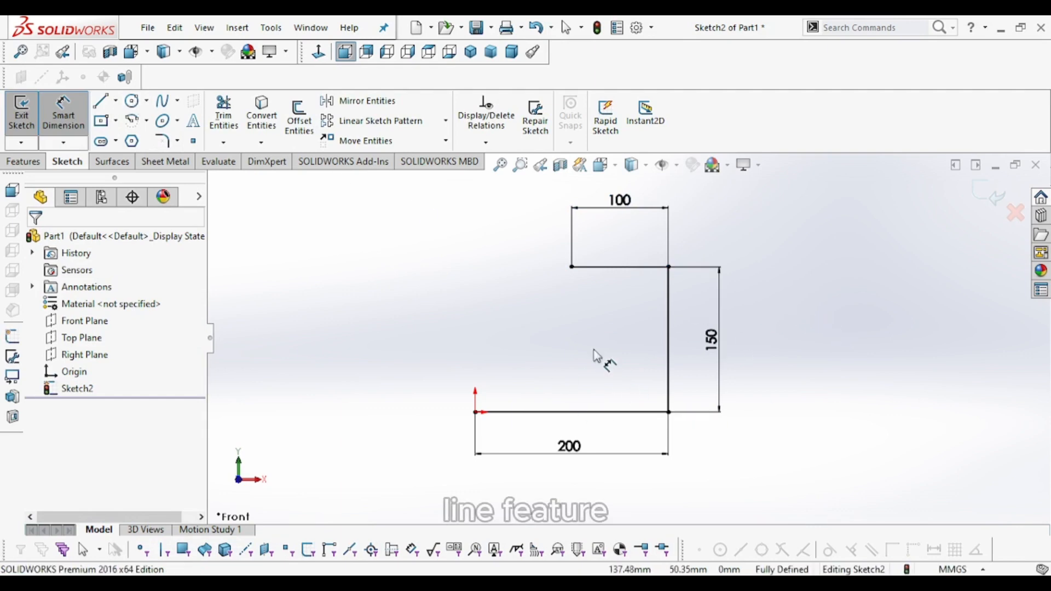
Close the profile with a slanted line from the upper line's free end to the origin and end the Line command.
{"action": "left_click", "coordinate": [100, 102]}
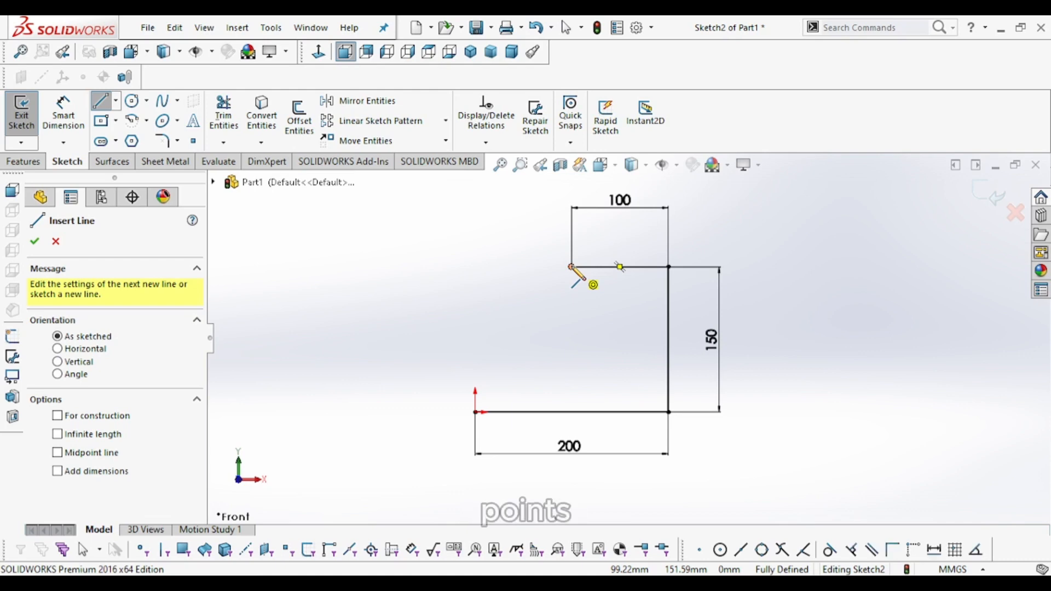
{"action": "left_click", "coordinate": [571, 266]}
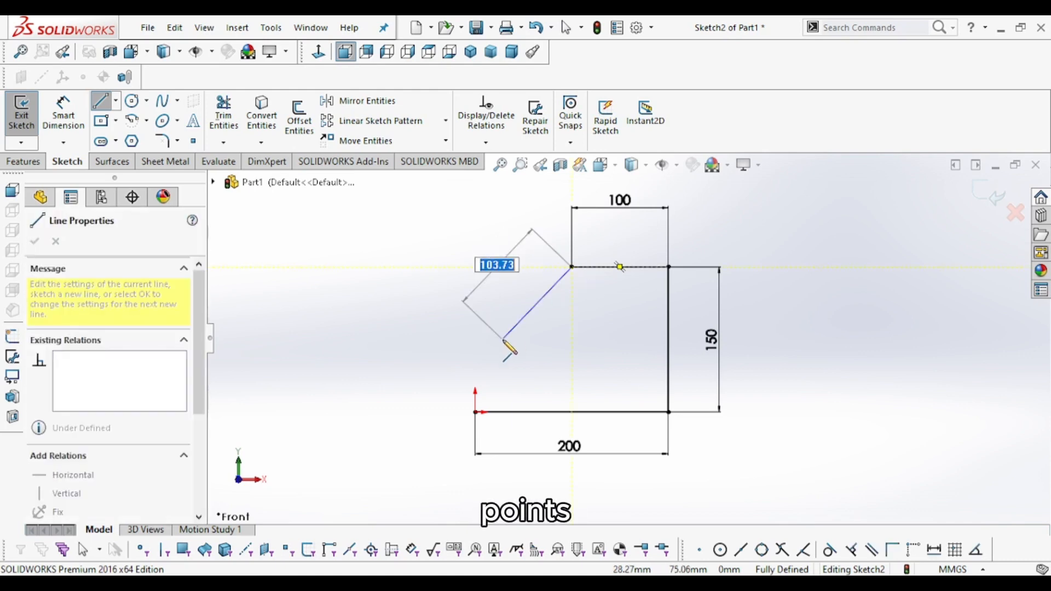
{"action": "left_click", "coordinate": [474, 412]}
{"action": "right_click", "coordinate": [356, 261]}
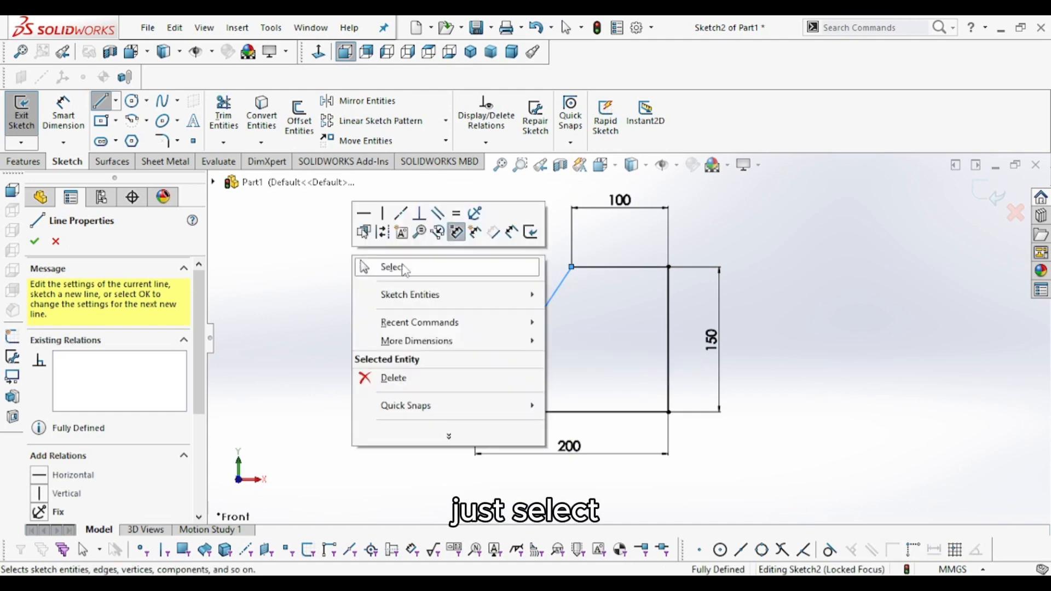
{"action": "left_click", "coordinate": [405, 268]}
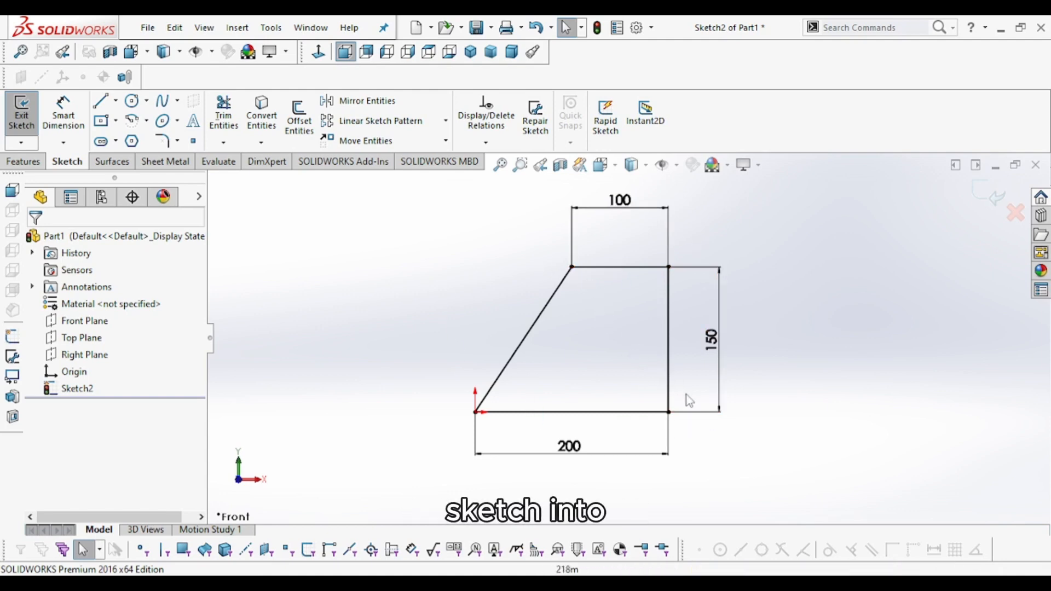
Try out the Normal To view by tilting the sketch and turning it back square to the sketch plane, twice.
{"action": "mouse_move", "coordinate": [694, 425]}
{"action": "middle_mouse_down"}
{"action": "mouse_move", "coordinate": [699, 434]}
{"action": "mouse_move", "coordinate": [711, 314]}
{"action": "mouse_move", "coordinate": [750, 298]}
{"action": "mouse_move", "coordinate": [718, 357]}
{"action": "mouse_move", "coordinate": [646, 390]}
{"action": "mouse_move", "coordinate": [615, 380]}
{"action": "mouse_move", "coordinate": [704, 415]}
{"action": "mouse_move", "coordinate": [664, 401]}
{"action": "middle_mouse_up"}
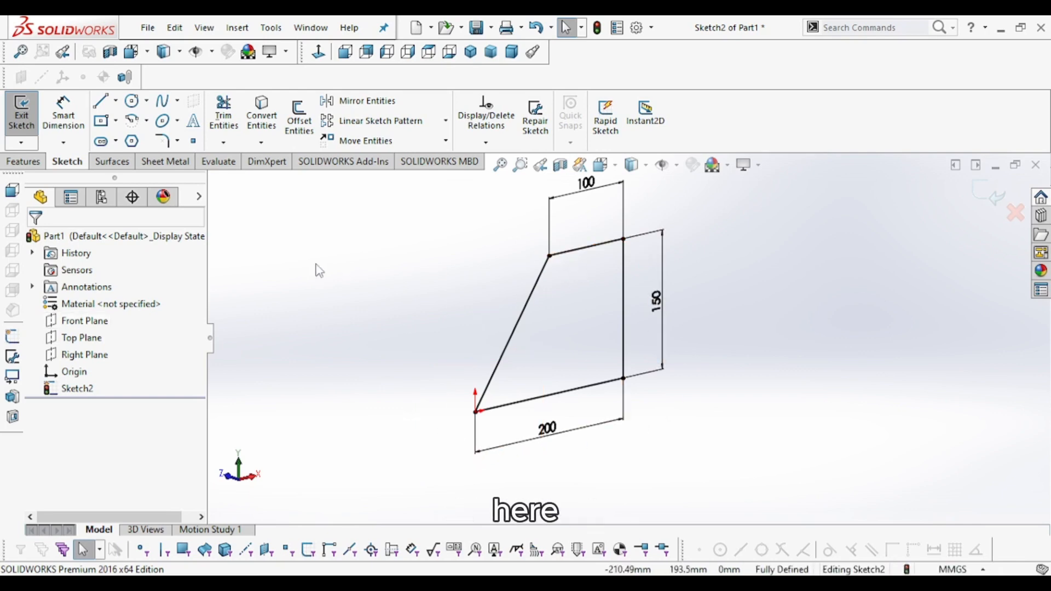
{"action": "left_click", "coordinate": [318, 55]}
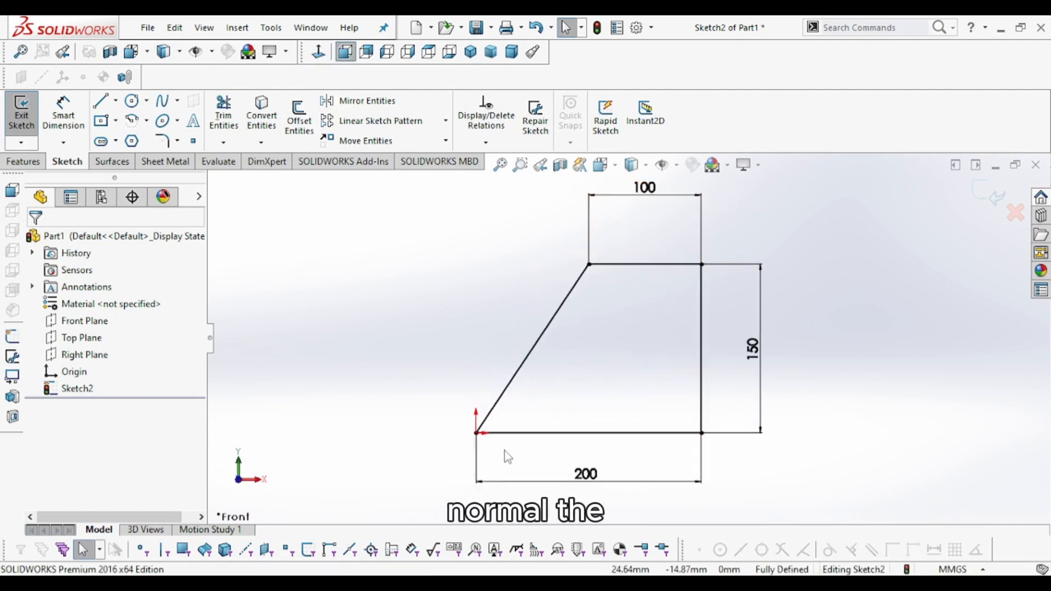
{"action": "mouse_move", "coordinate": [657, 465]}
{"action": "middle_mouse_down"}
{"action": "mouse_move", "coordinate": [624, 290]}
{"action": "mouse_move", "coordinate": [620, 376]}
{"action": "mouse_move", "coordinate": [542, 352]}
{"action": "mouse_move", "coordinate": [577, 298]}
{"action": "mouse_move", "coordinate": [579, 316]}
{"action": "middle_mouse_up"}
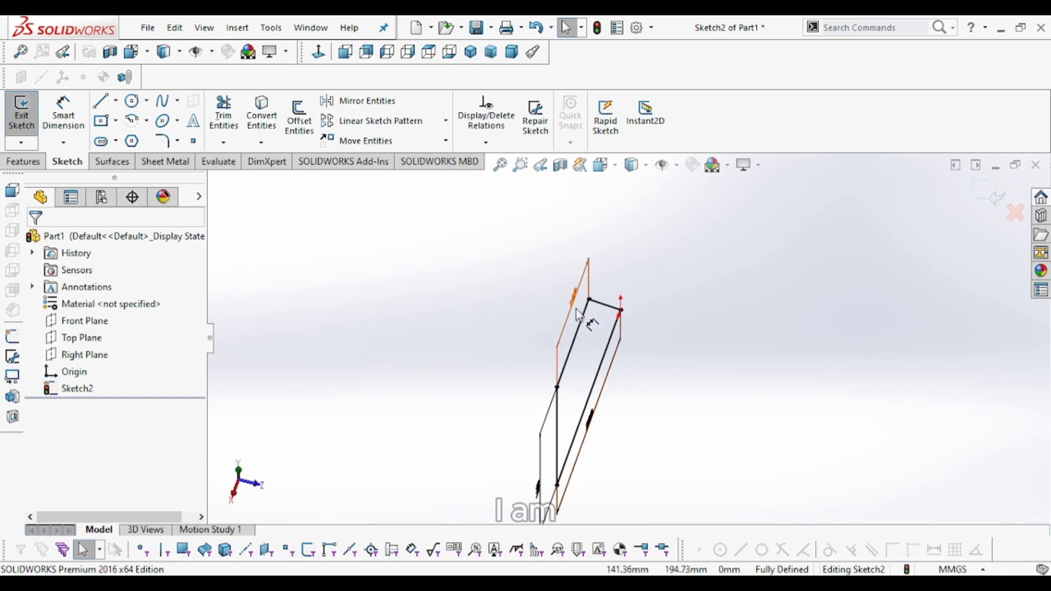
{"action": "left_click", "coordinate": [318, 53]}
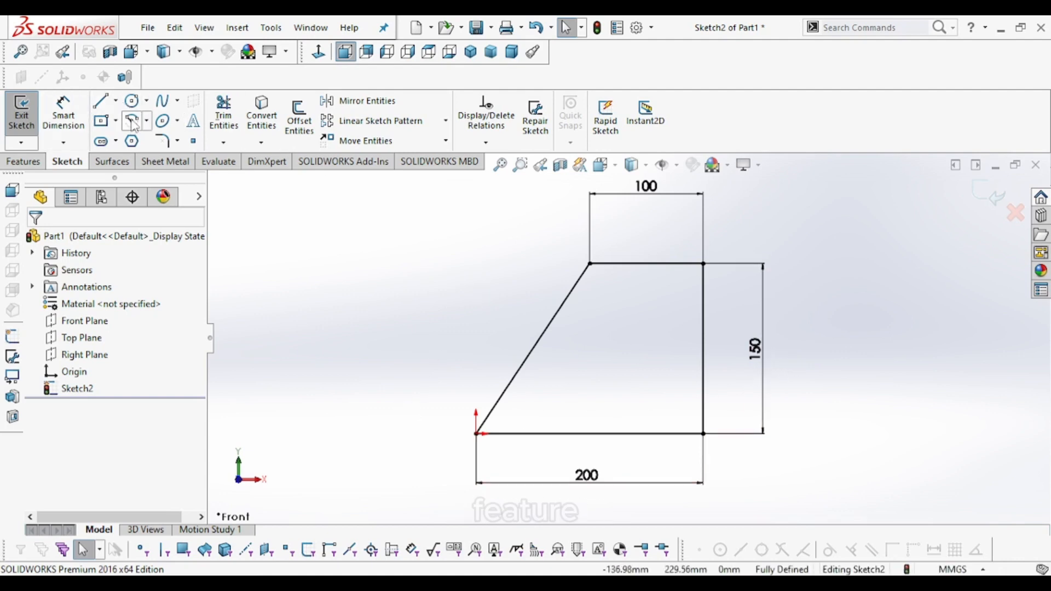
Sketch a centre-based circle about 242 mm in diameter on the slanted side of the closed profile, clear of its lines.
{"action": "scroll", "coordinate": [571, 373], "scroll_direction": "up", "scroll_amount": 5}
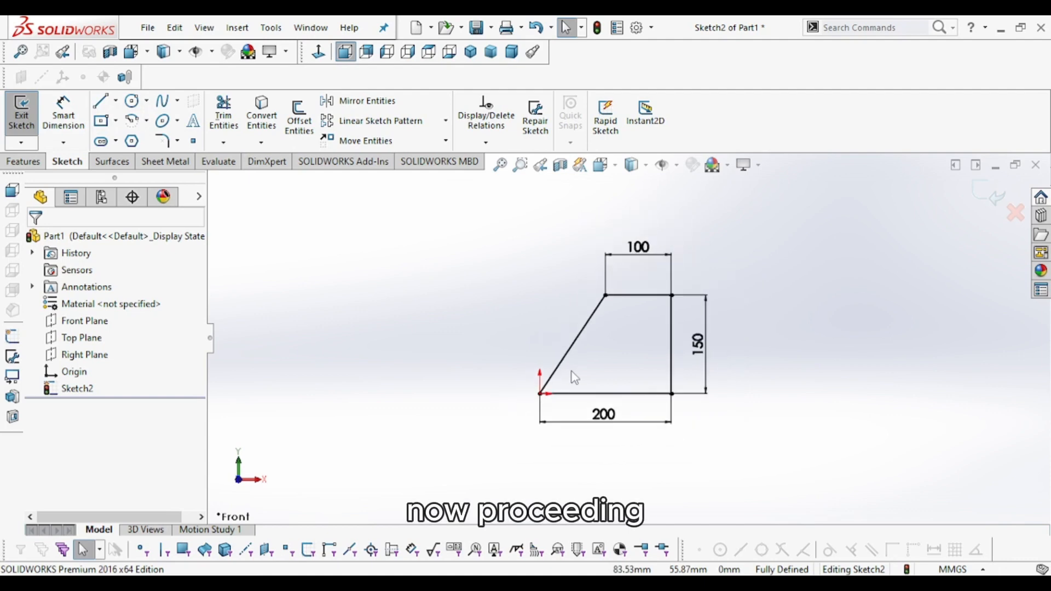
{"action": "scroll", "coordinate": [468, 378], "scroll_direction": "down", "scroll_amount": 2}
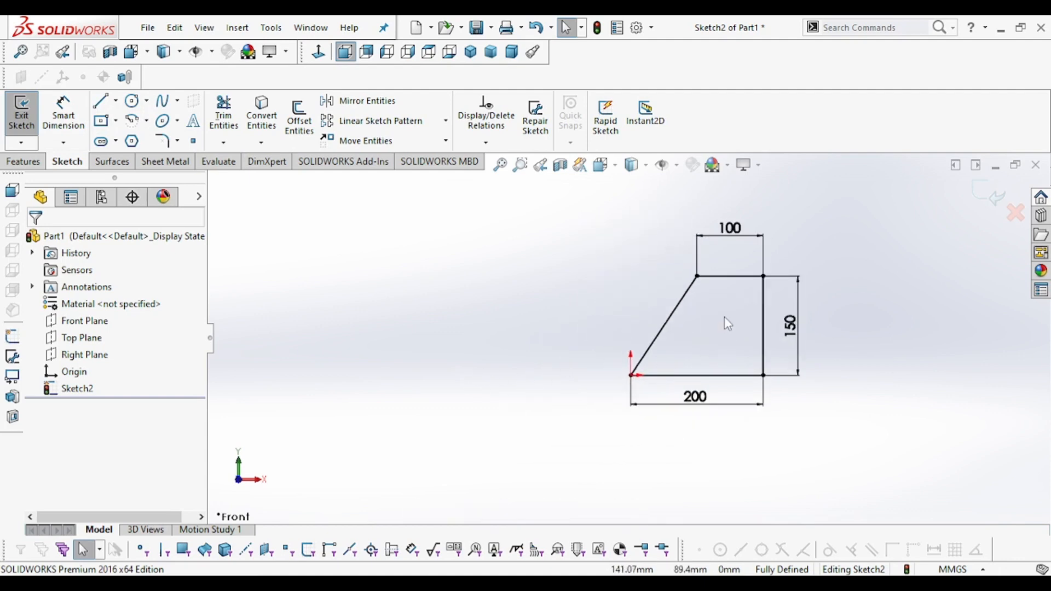
{"action": "left_click", "coordinate": [132, 101]}
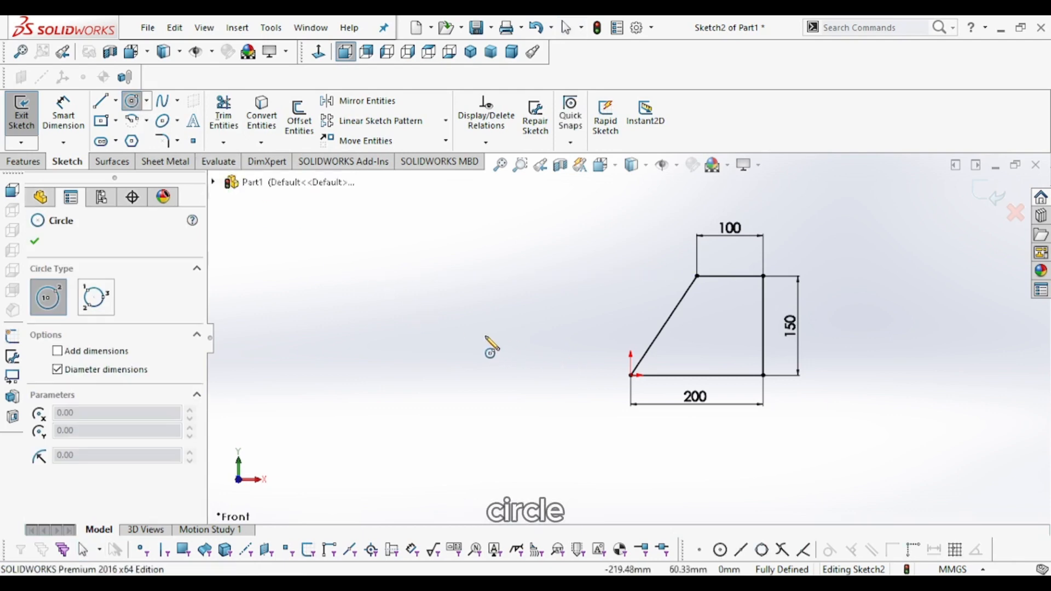
{"action": "left_click", "coordinate": [477, 323]}
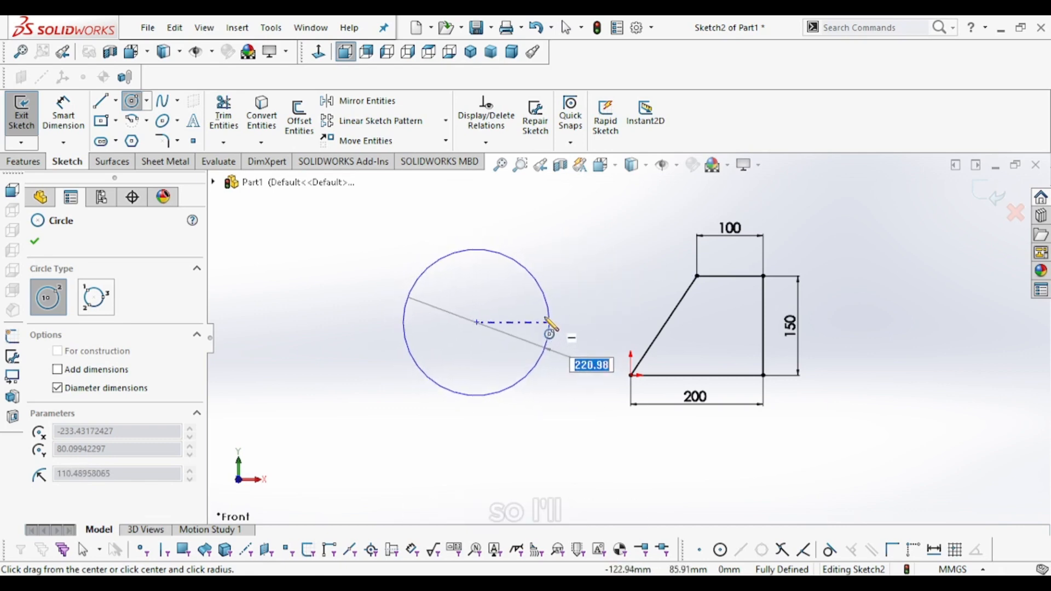
{"action": "left_click_drag", "start_coordinate": [555, 336], "coordinate": [559, 339]}
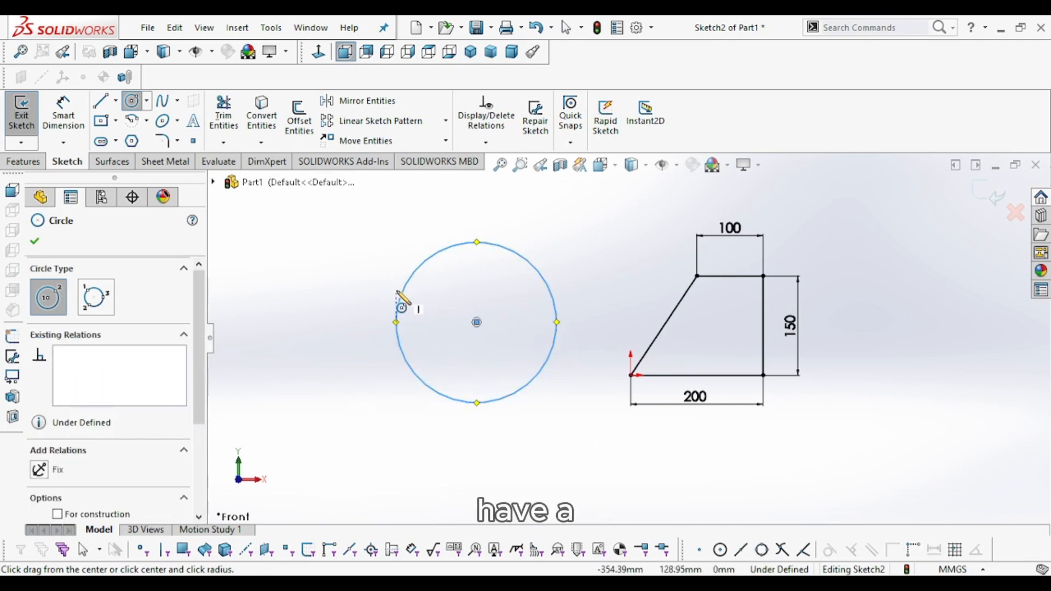
{"action": "left_click", "coordinate": [34, 242]}
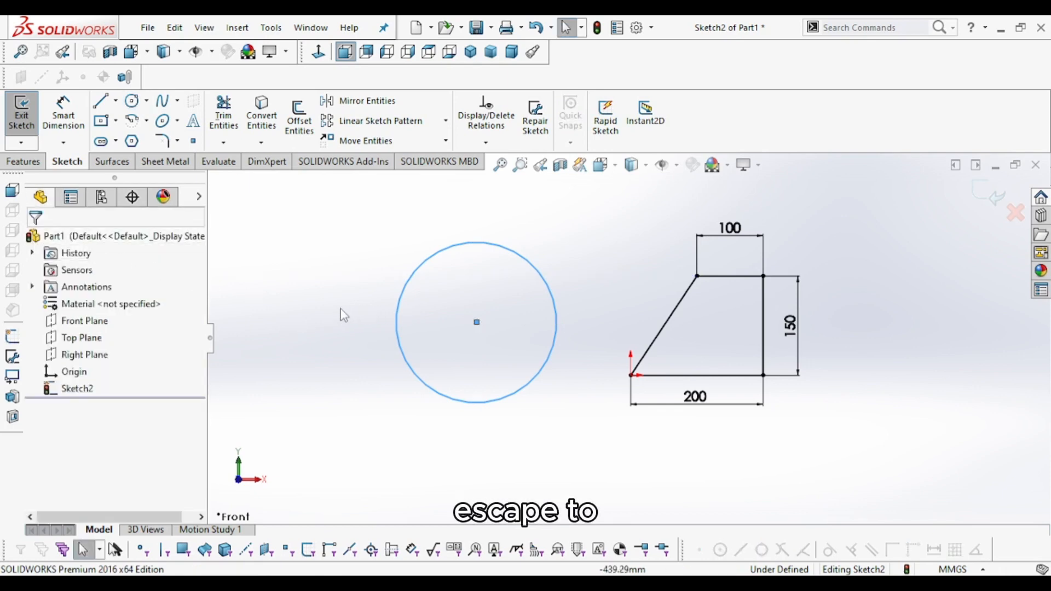
{"action": "key", "text": "Escape"}
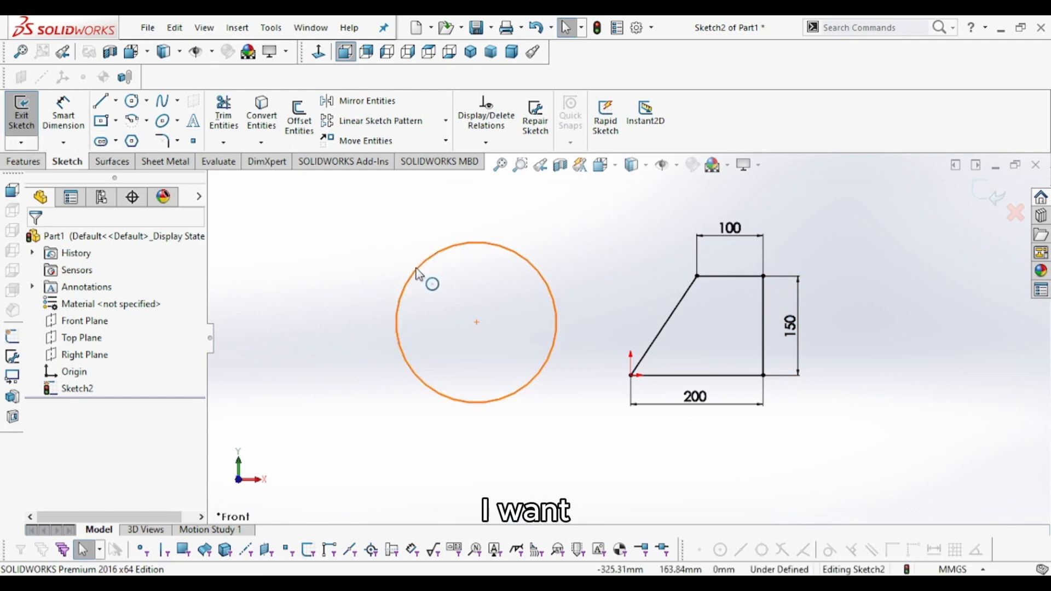
Add a diameter dimension to the circle, set it to 100 mm, and end the Smart Dimension command.
{"action": "left_click", "coordinate": [62, 115]}
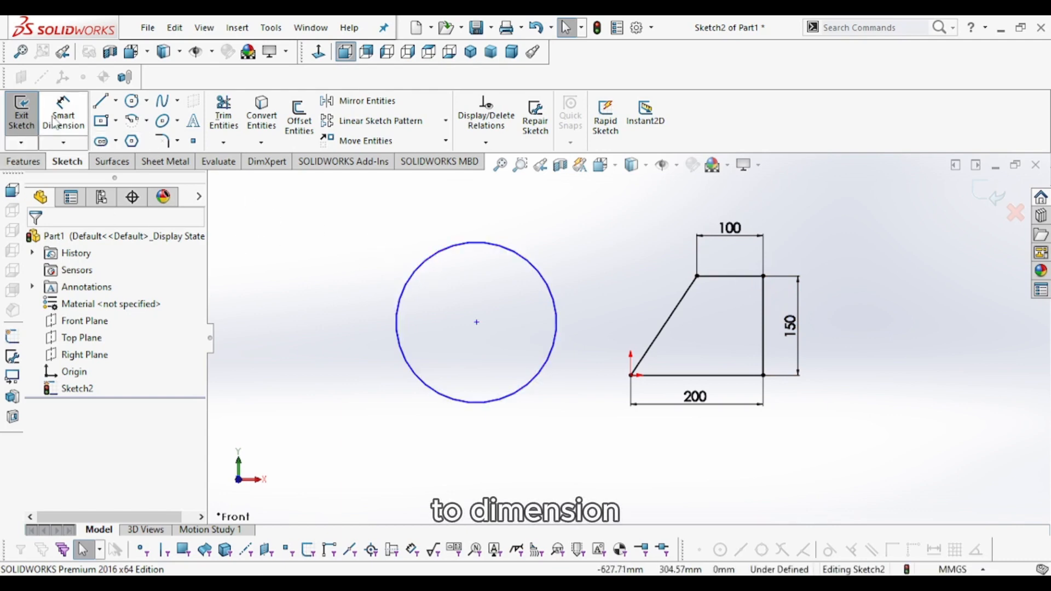
{"action": "left_click", "coordinate": [400, 299]}
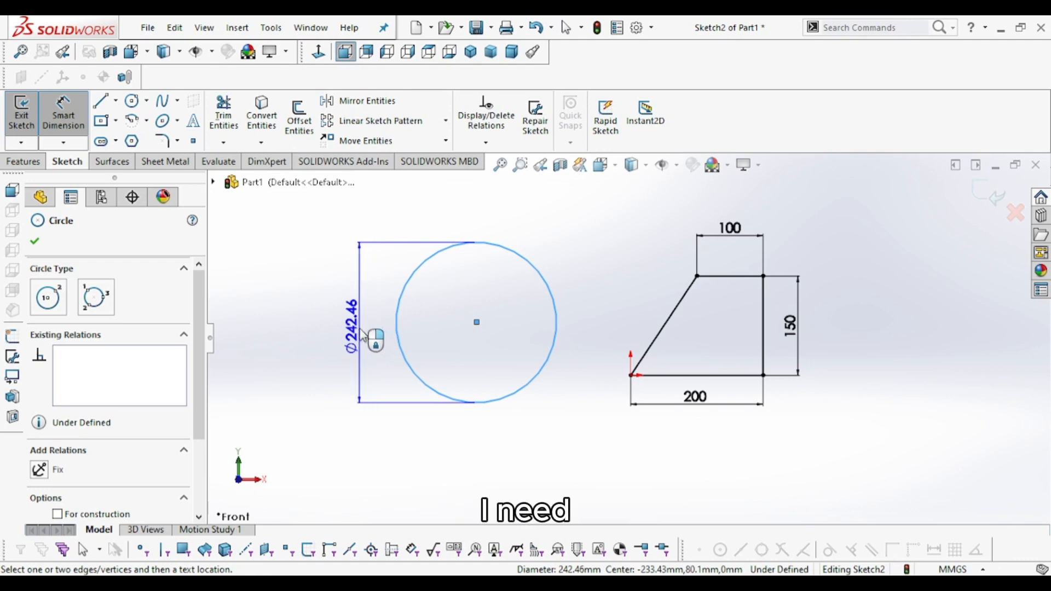
{"action": "left_click", "coordinate": [364, 335]}
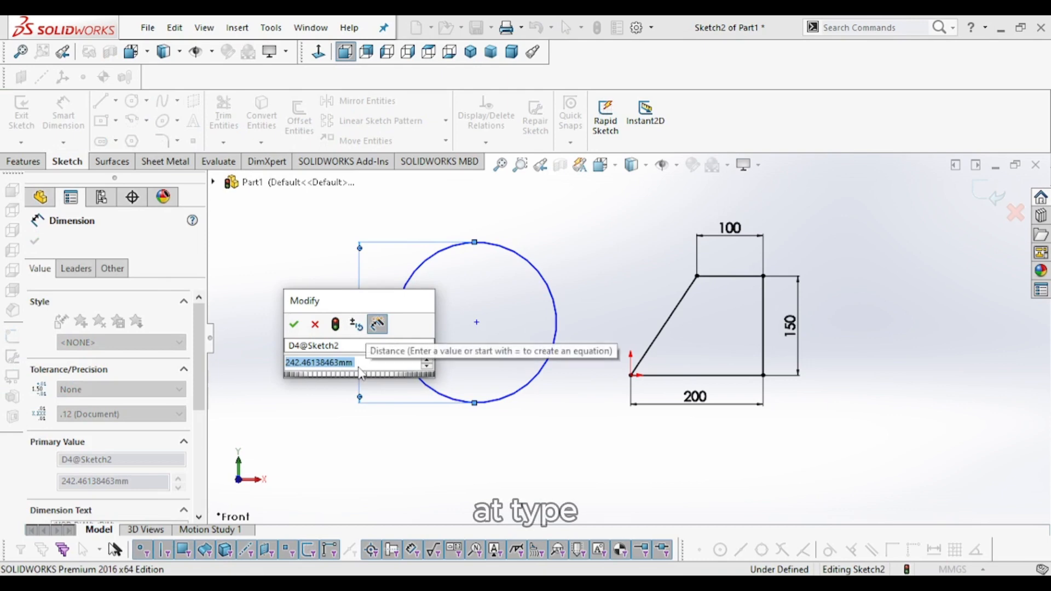
{"action": "type", "text": "100"}
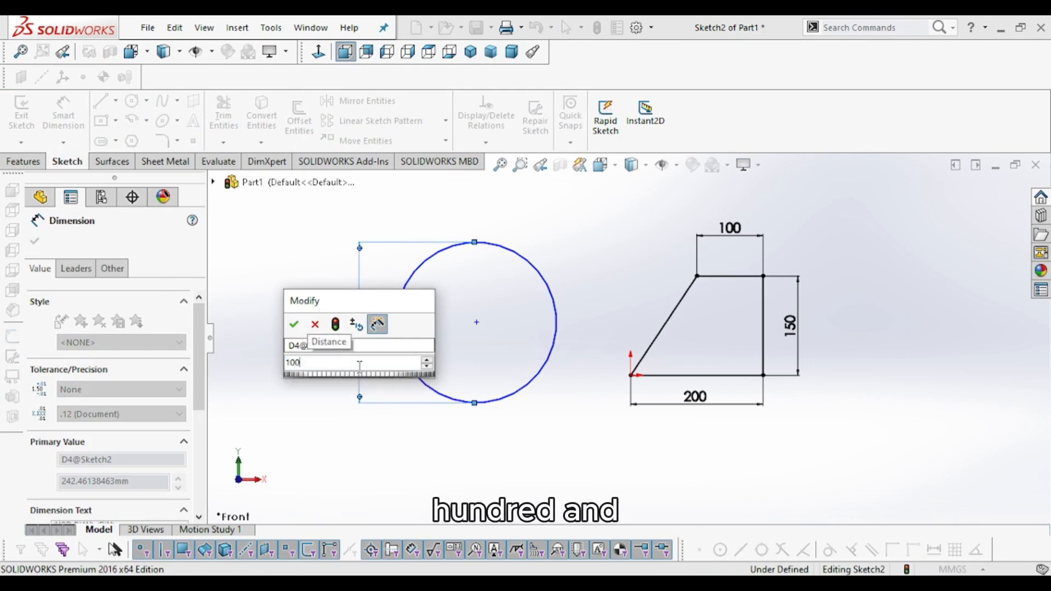
{"action": "key", "text": "Return"}
{"action": "left_click", "coordinate": [482, 403]}
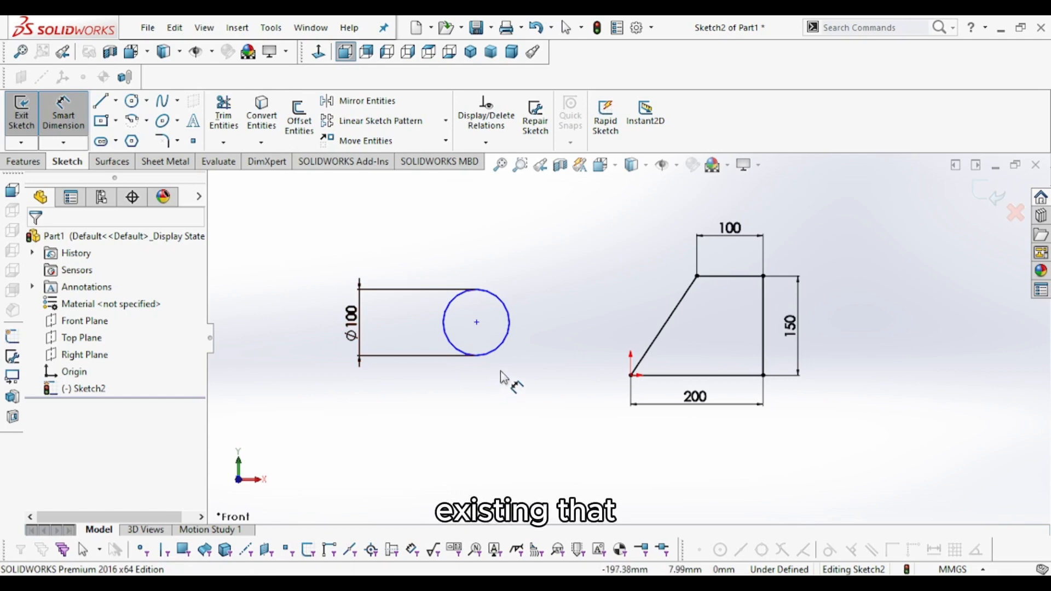
{"action": "key", "text": "Escape"}
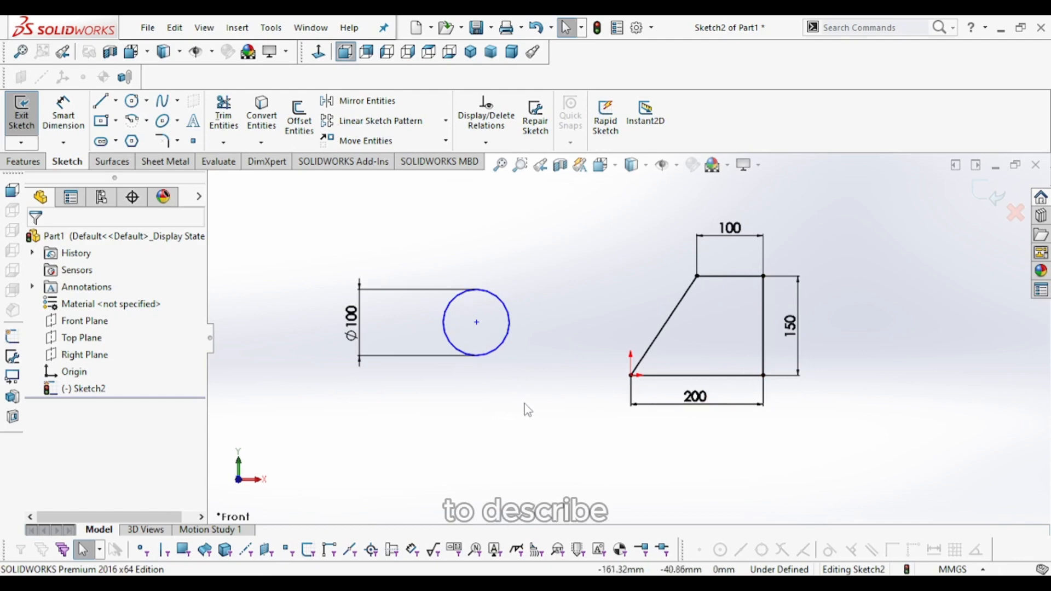
{"action": "left_click", "coordinate": [115, 101]}
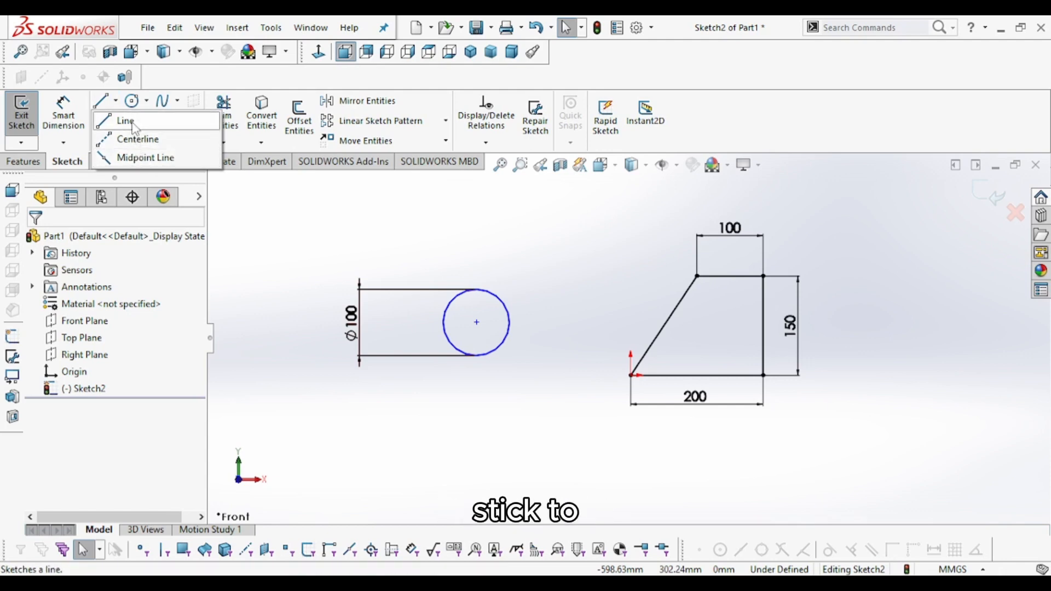
{"action": "left_click", "coordinate": [147, 101]}
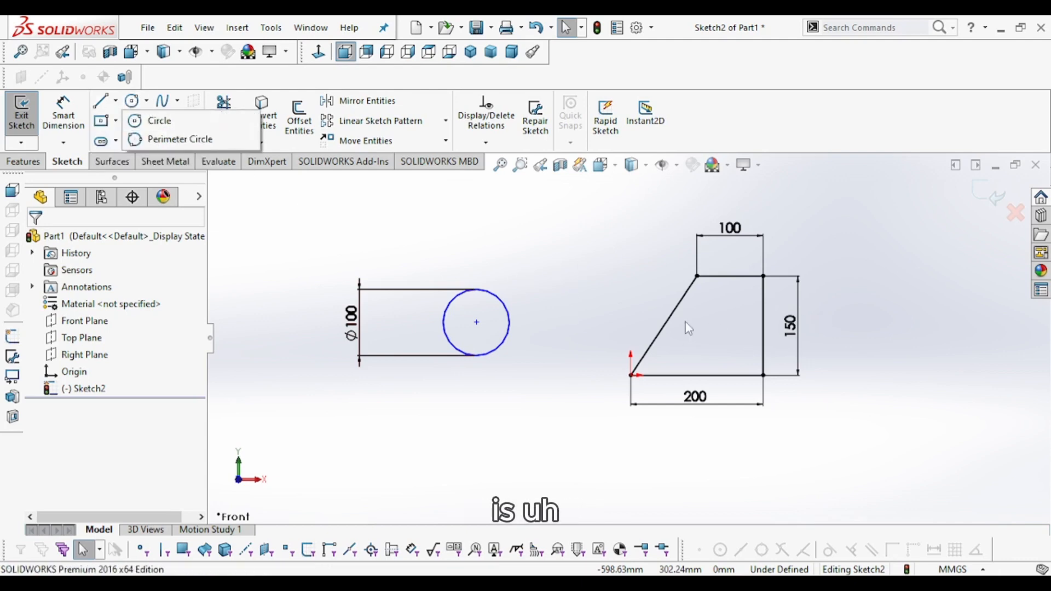
{"action": "left_click", "coordinate": [240, 209]}
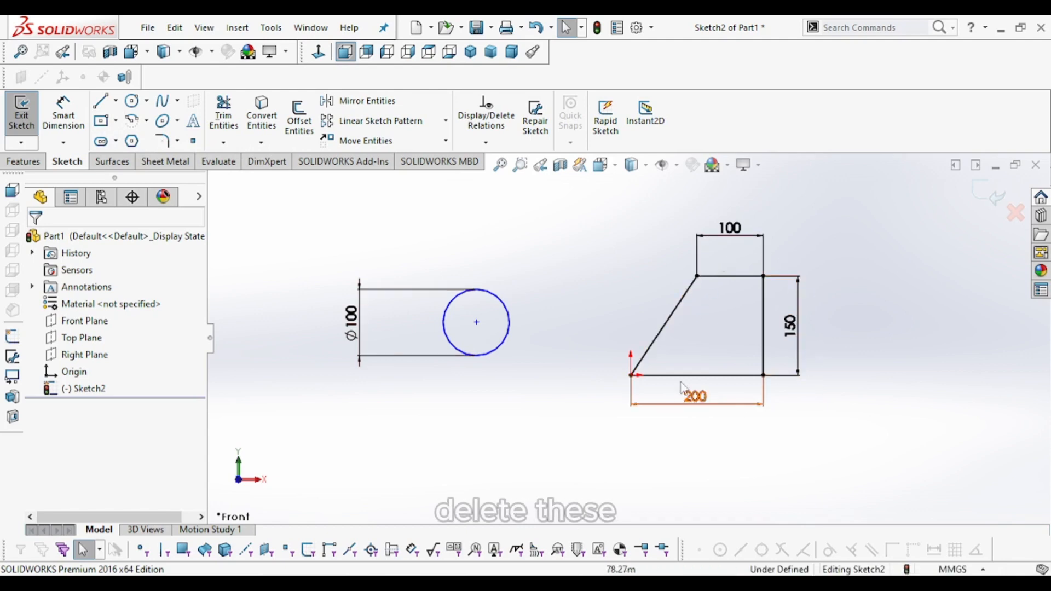
Delete all four lines of the closed dimensioned profile, keeping the circle.
{"action": "left_click", "coordinate": [690, 293]}
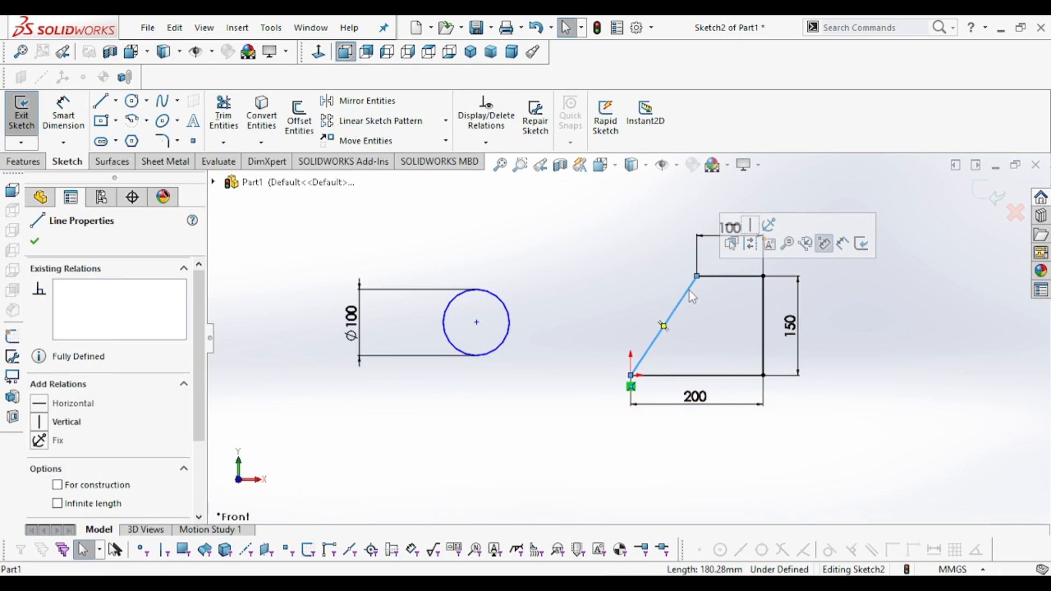
{"action": "left_click", "coordinate": [719, 280], "text": "ctrl"}
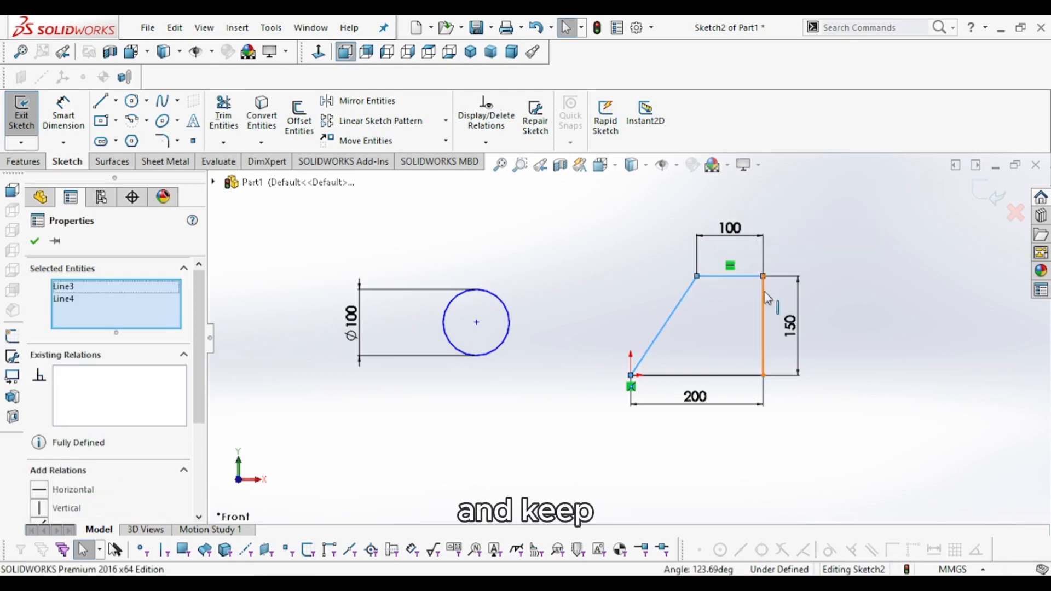
{"action": "left_click", "coordinate": [765, 298], "text": "ctrl"}
{"action": "left_click", "coordinate": [745, 376], "text": "ctrl"}
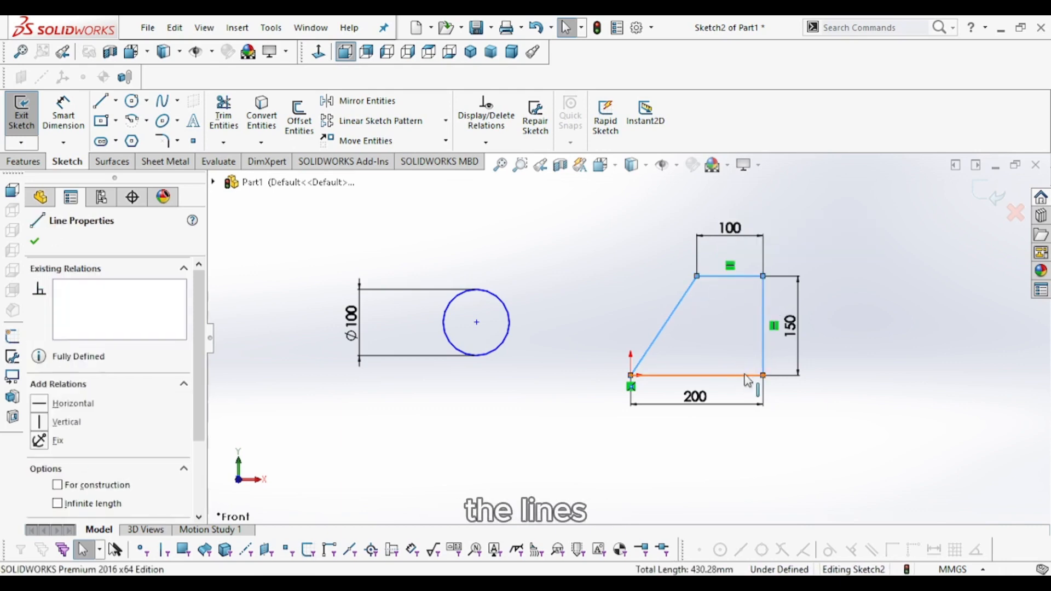
{"action": "left_click", "coordinate": [747, 377], "text": "ctrl"}
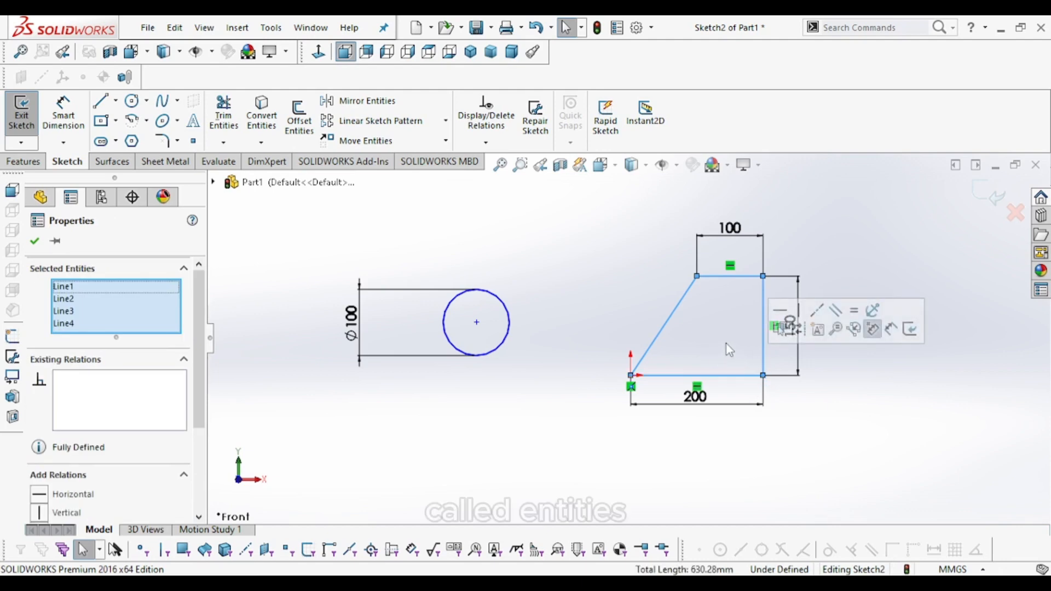
{"action": "key", "text": "Delete"}
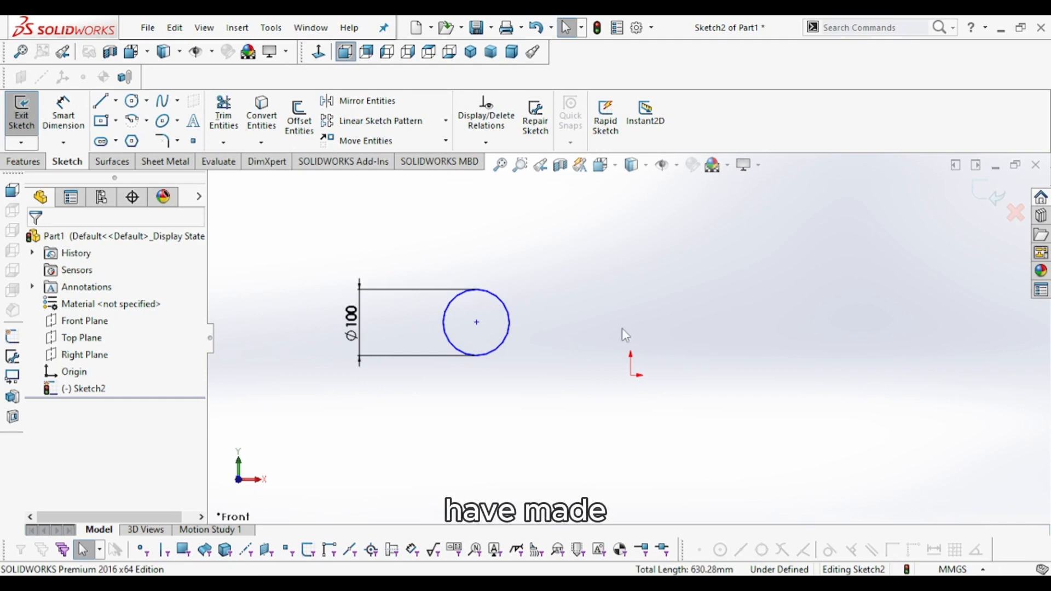
Sketch a center rectangle about 343 mm wide and 207 mm high from the origin, and end the Rectangle command.
{"action": "left_click", "coordinate": [105, 127]}
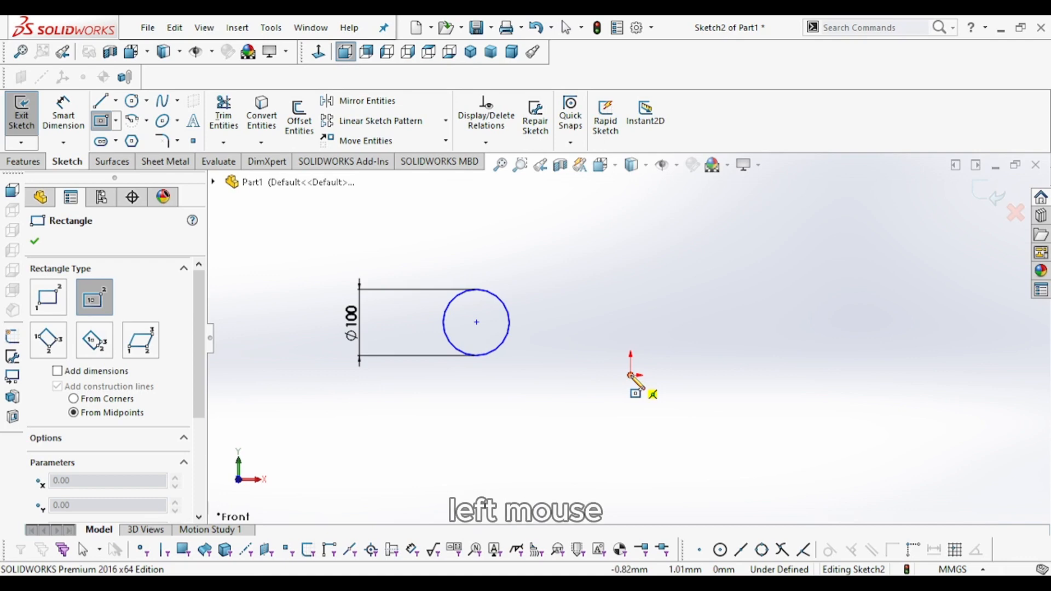
{"action": "left_click", "coordinate": [630, 375]}
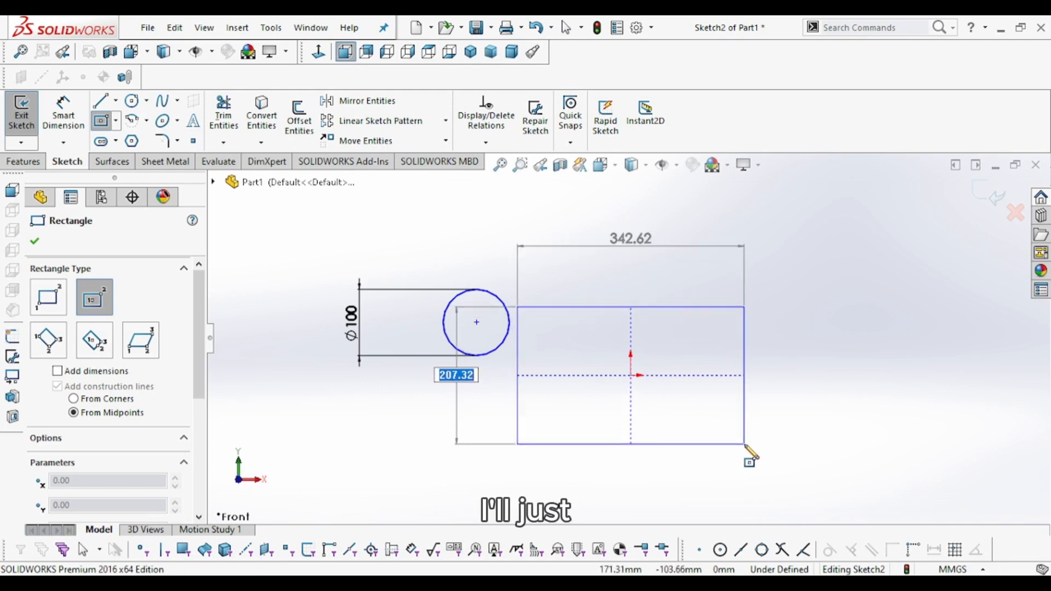
{"action": "left_click", "coordinate": [746, 445]}
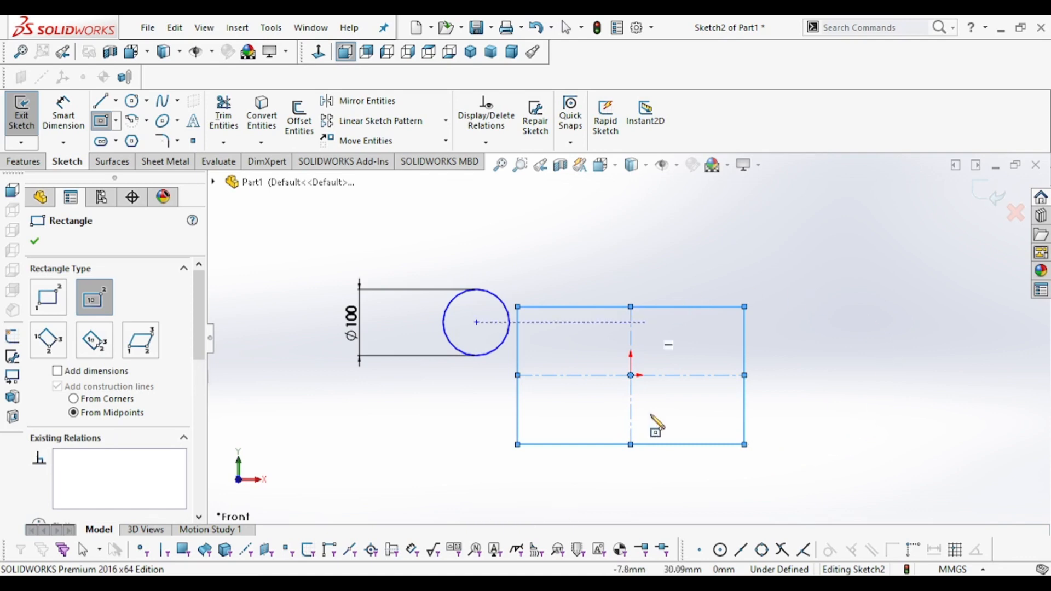
{"action": "right_click", "coordinate": [829, 282]}
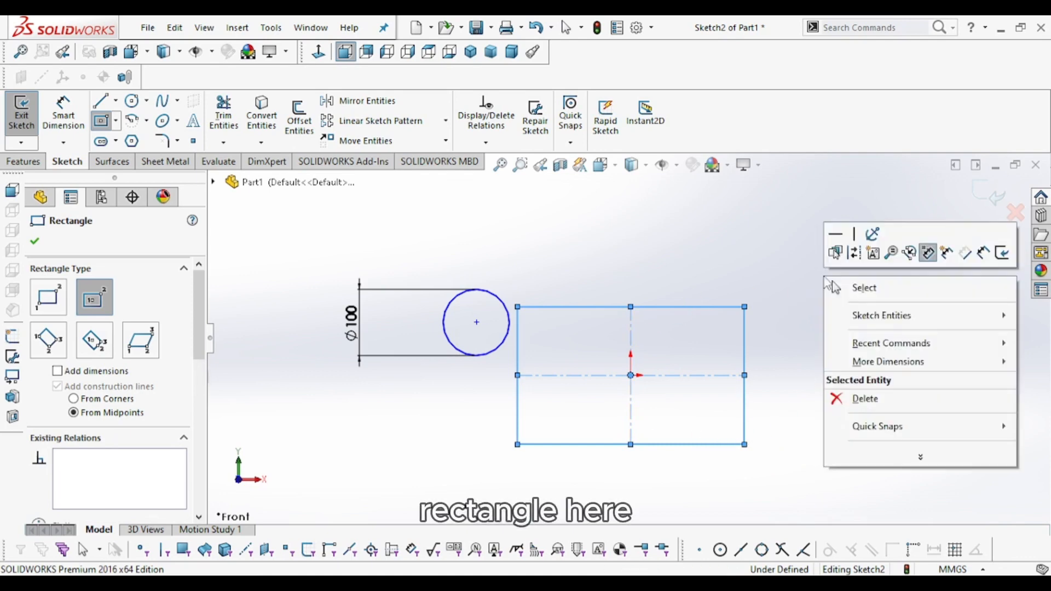
{"action": "left_click", "coordinate": [837, 289]}
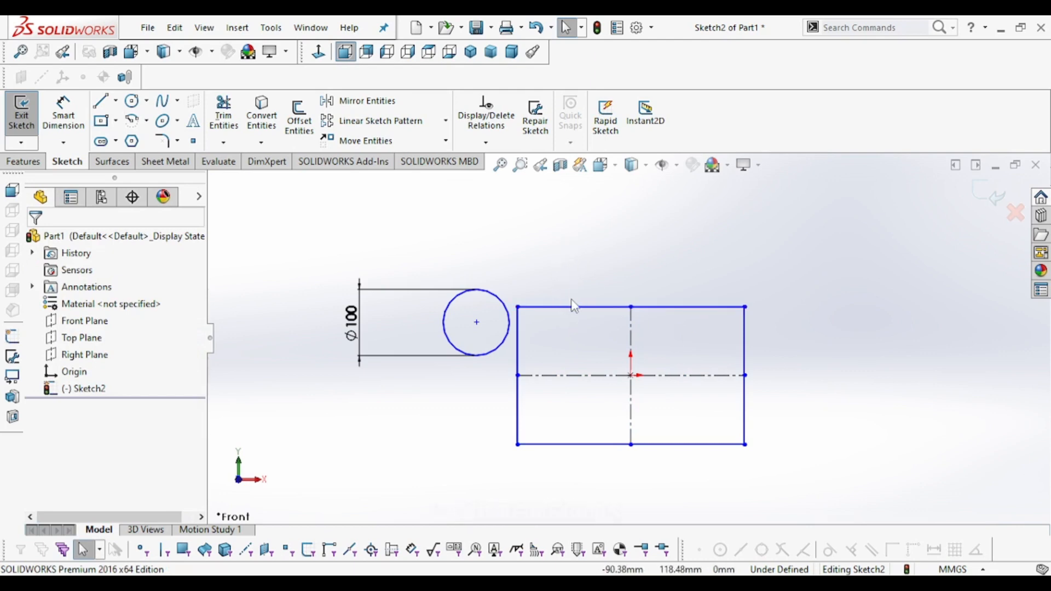
Add a width dimension above the rectangle's upper edge and set it to 120 mm.
{"action": "left_click", "coordinate": [63, 114]}
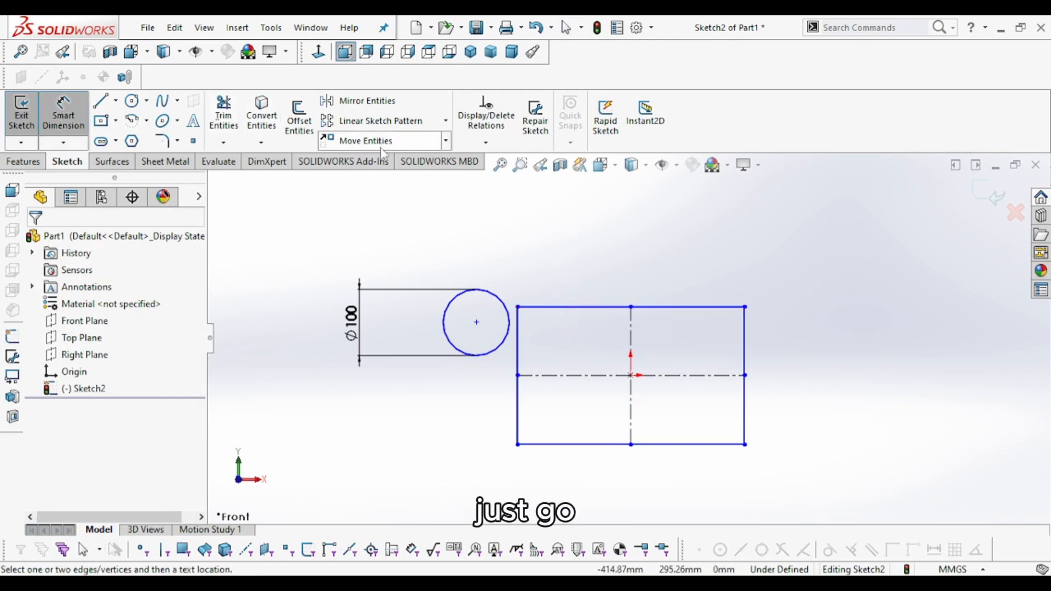
{"action": "left_click", "coordinate": [579, 306]}
{"action": "left_click", "coordinate": [638, 262]}
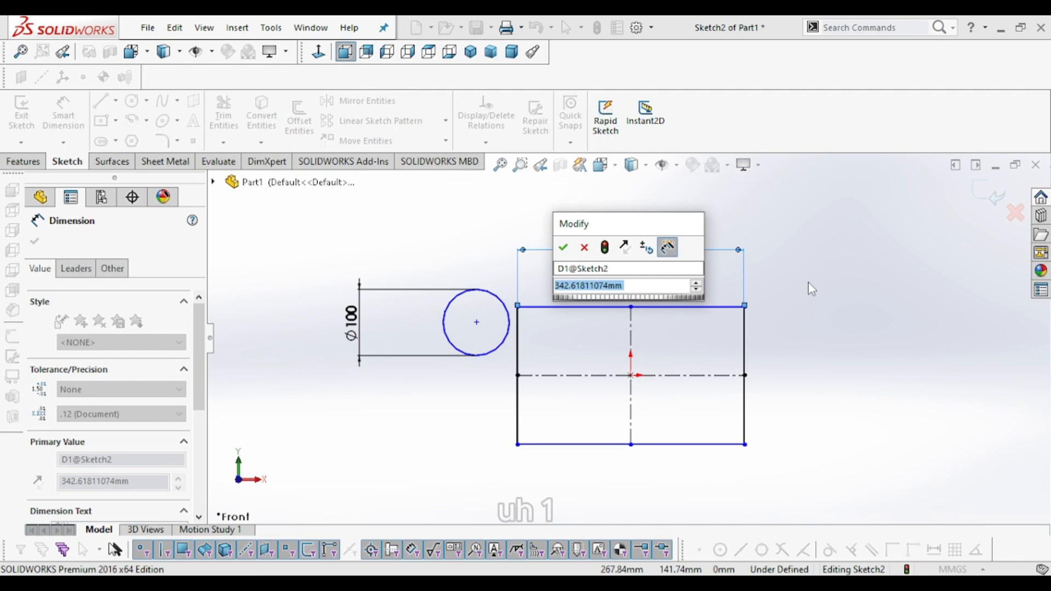
{"action": "type", "text": "120"}
{"action": "key", "text": "Return"}
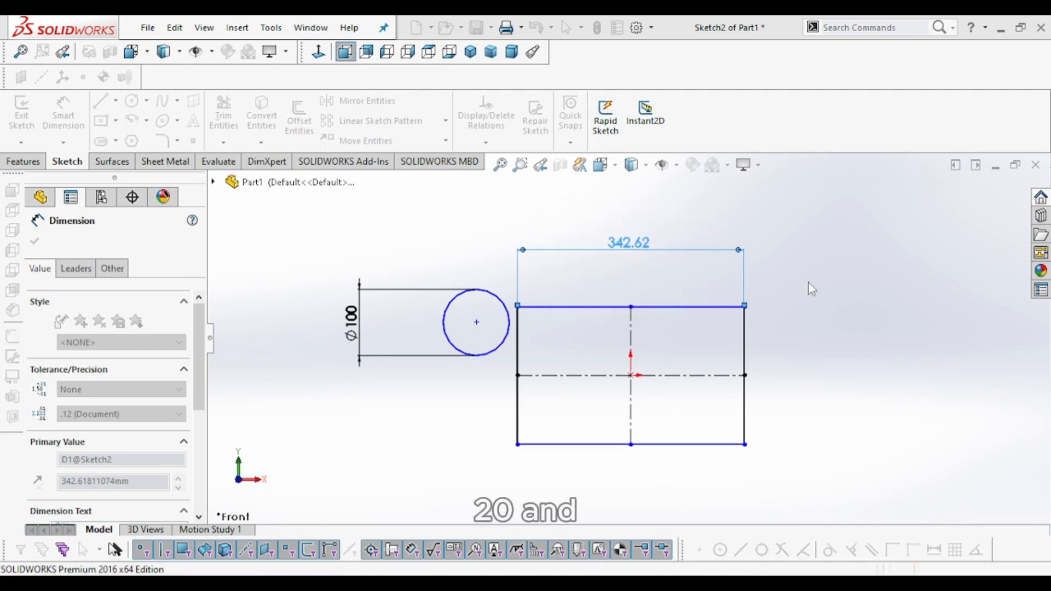
Add a height dimension beside the rectangle's right edge, set it to 50 mm, and end the Smart Dimension command.
{"action": "scroll", "coordinate": [661, 377], "scroll_direction": "down", "scroll_amount": 5}
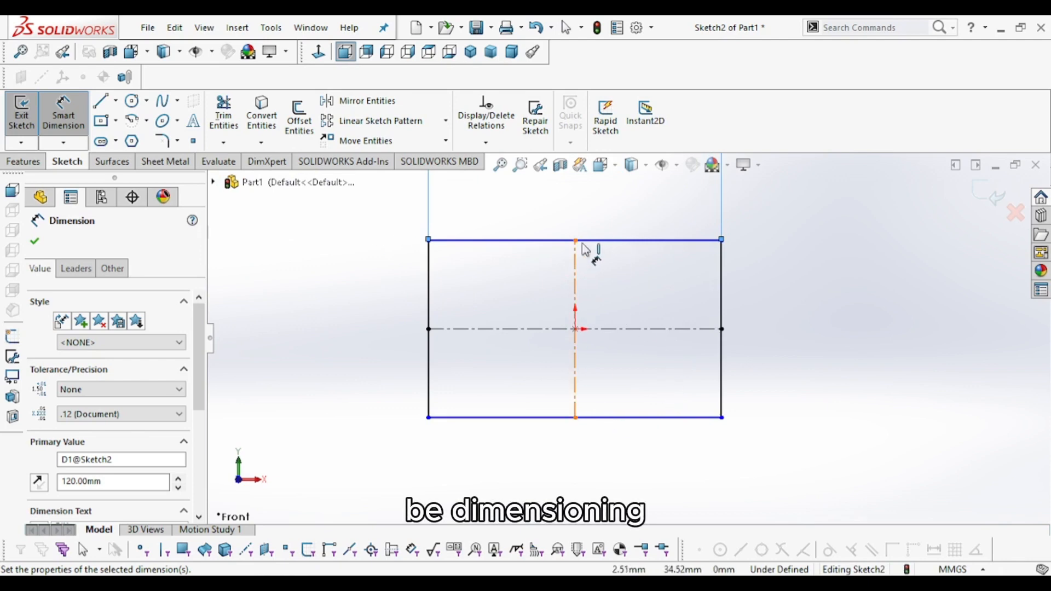
{"action": "left_click", "coordinate": [724, 284]}
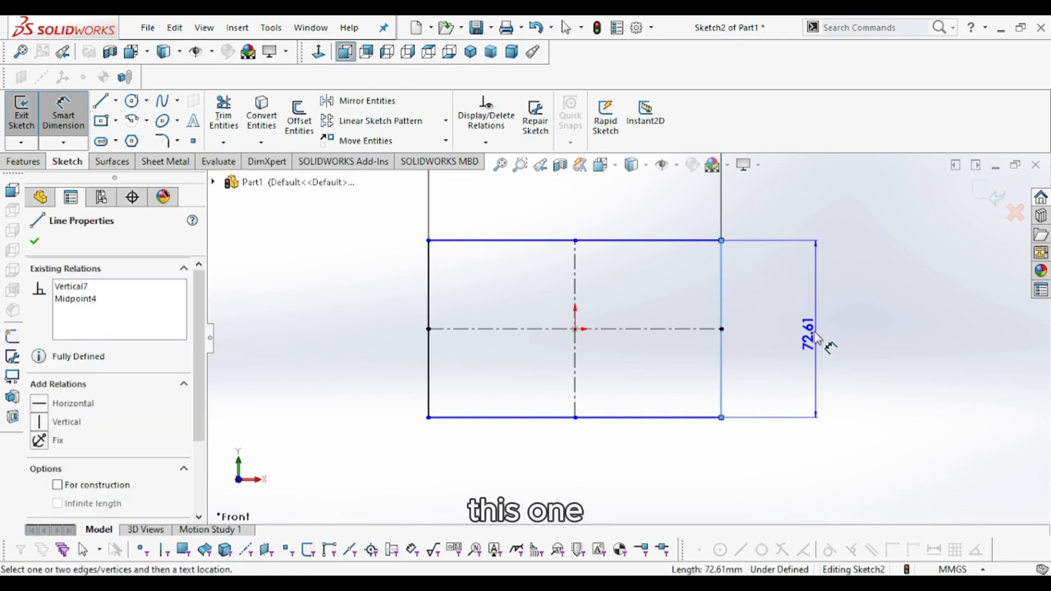
{"action": "left_click", "coordinate": [814, 332]}
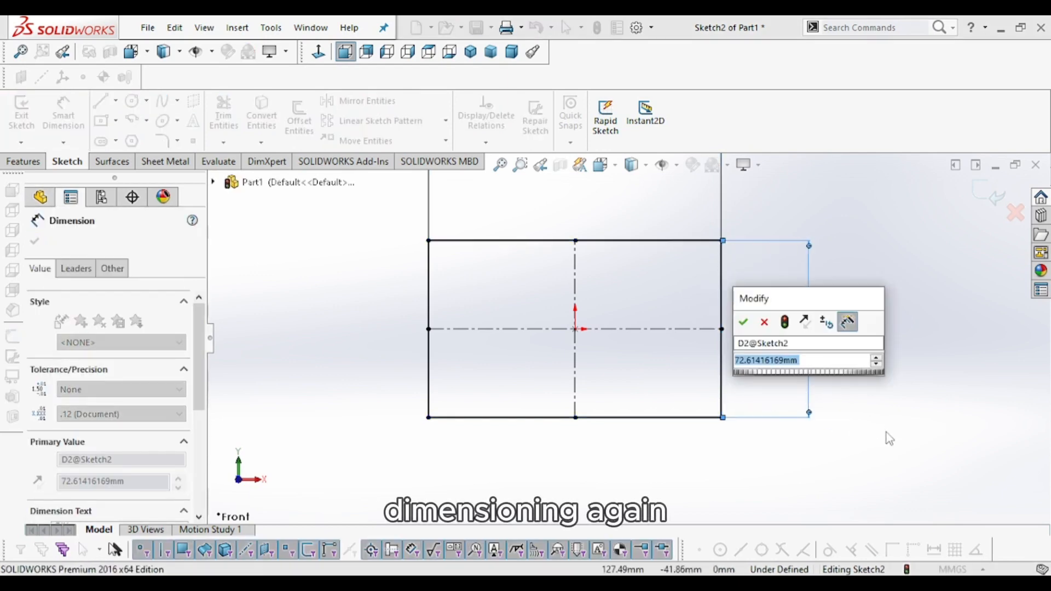
{"action": "type", "text": "50"}
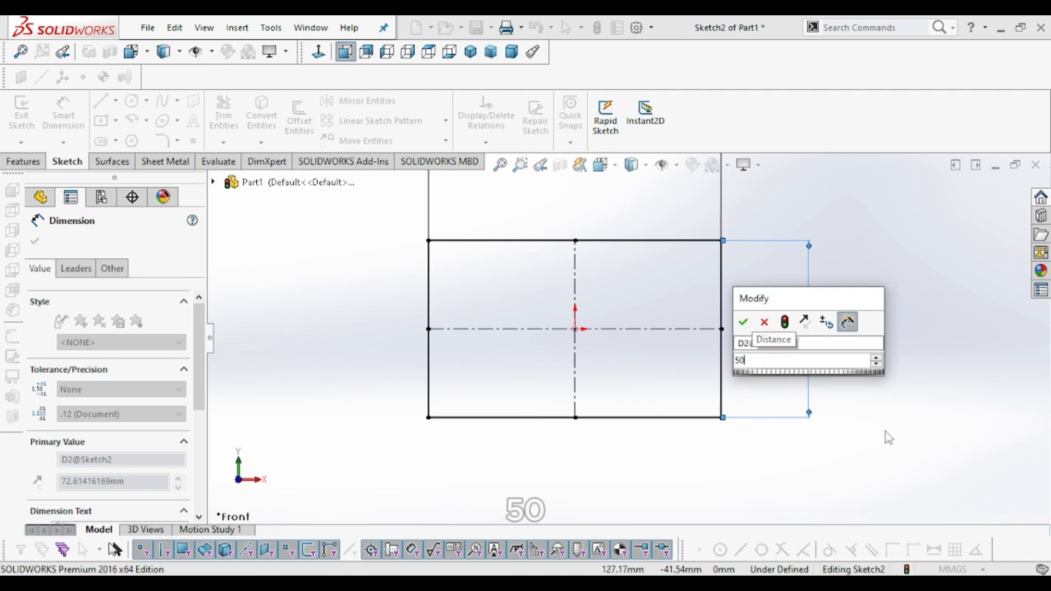
{"action": "key", "text": "Return"}
{"action": "scroll", "coordinate": [559, 251], "scroll_direction": "up", "scroll_amount": 5}
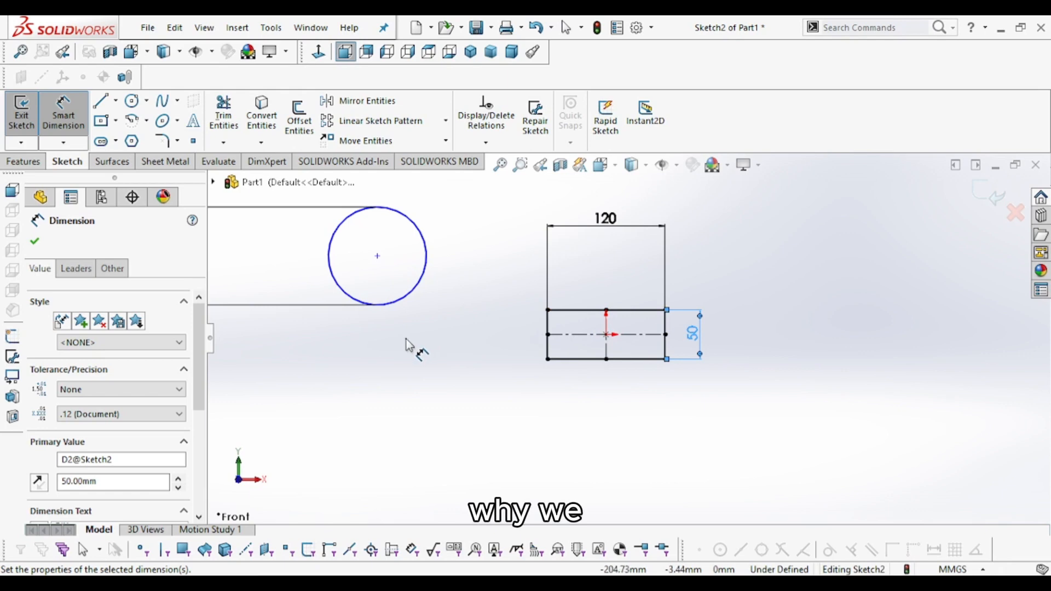
{"action": "key", "text": "Escape"}
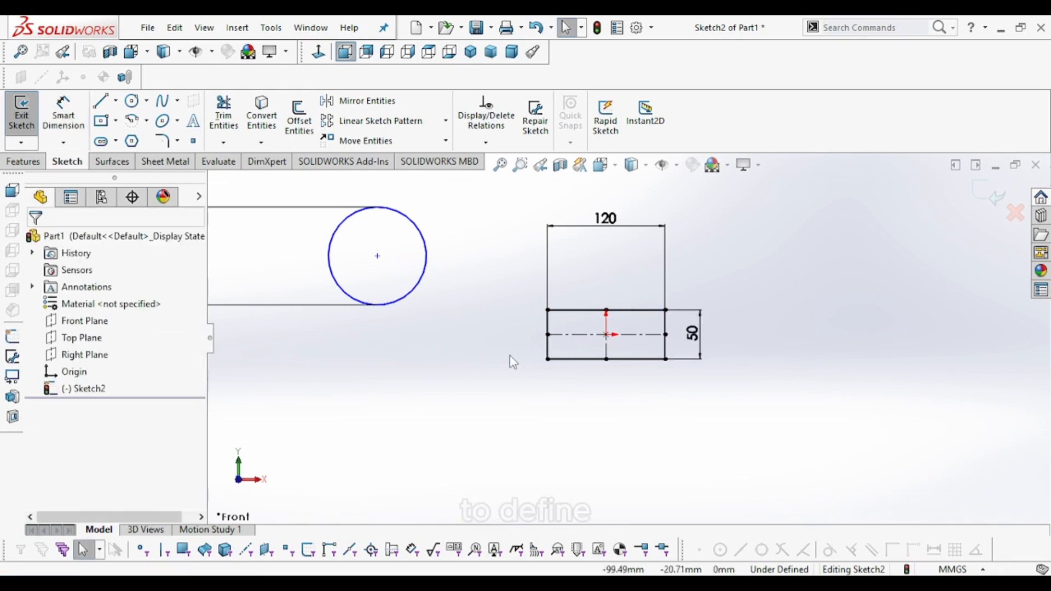
{"action": "left_click", "coordinate": [608, 335]}
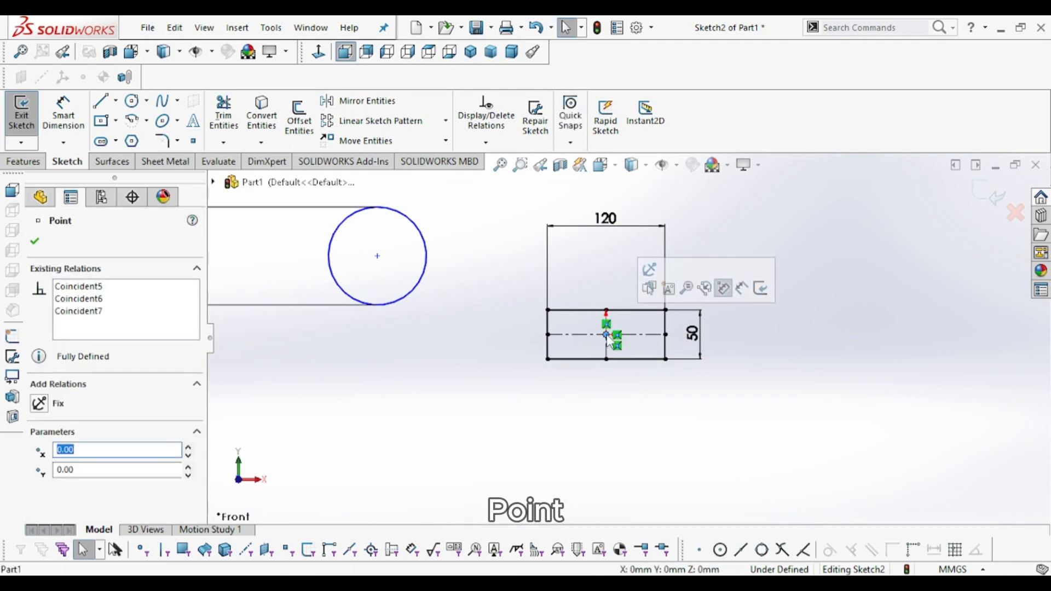
{"action": "left_click", "coordinate": [378, 256], "text": "ctrl"}
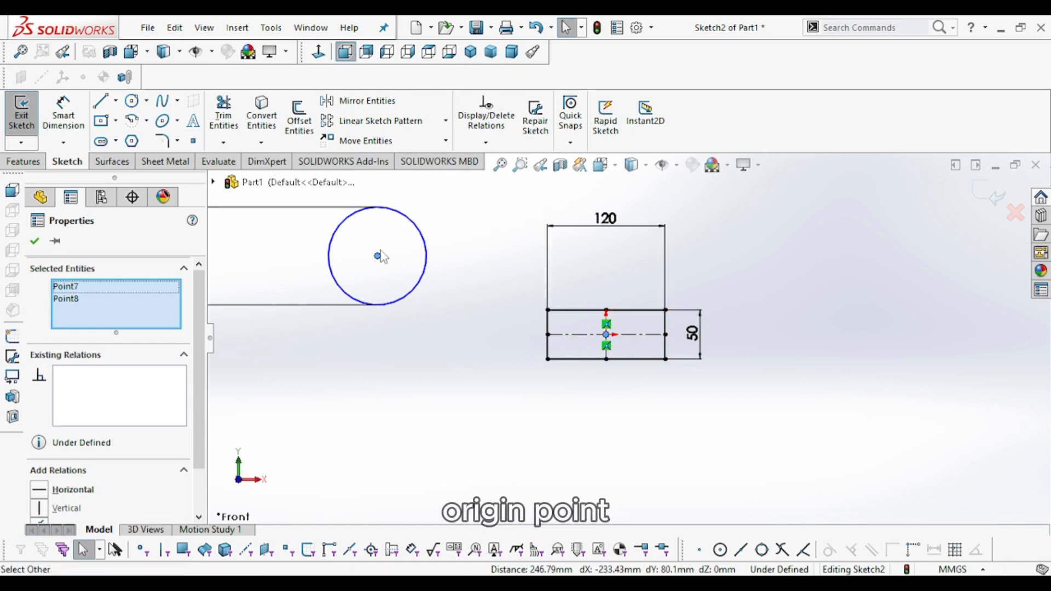
{"action": "left_click", "coordinate": [429, 213]}
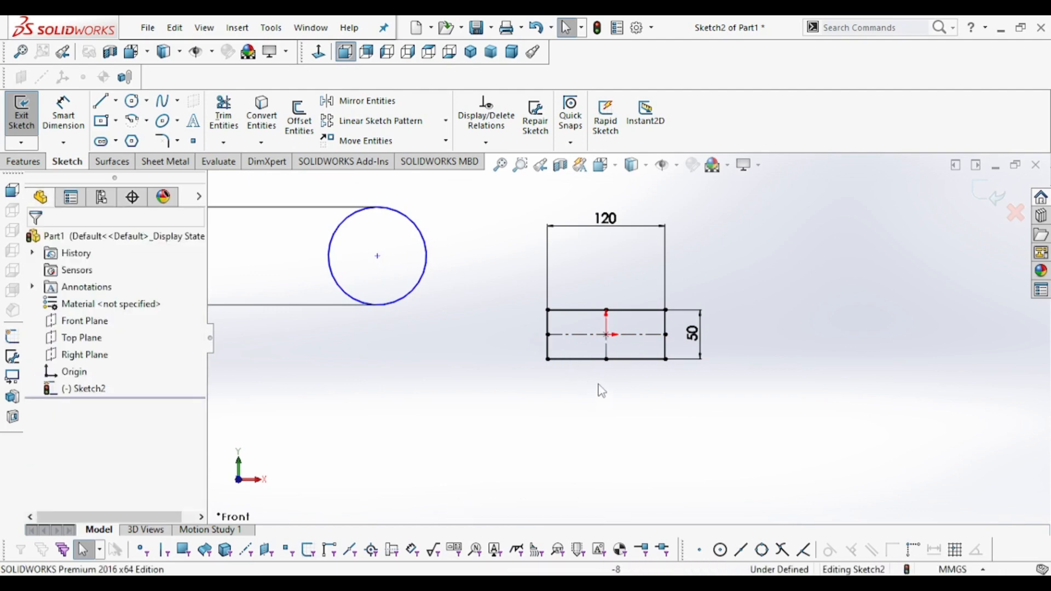
Add a Horizontal relation between the rectangle's center point at the origin and the circle's center, and clear the selection.
{"action": "left_click", "coordinate": [607, 334]}
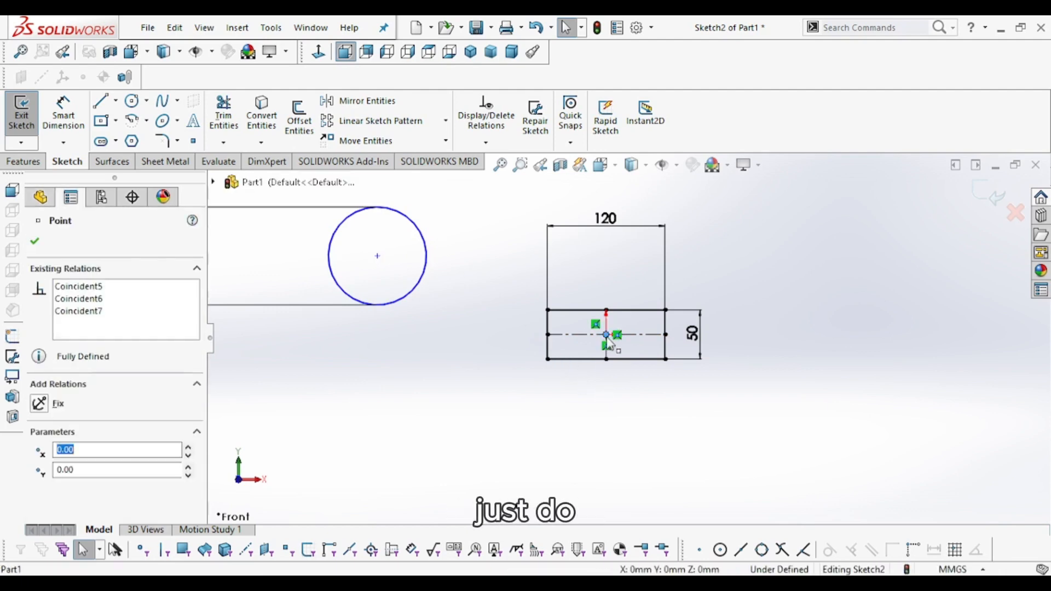
{"action": "left_click", "coordinate": [378, 256], "text": "ctrl"}
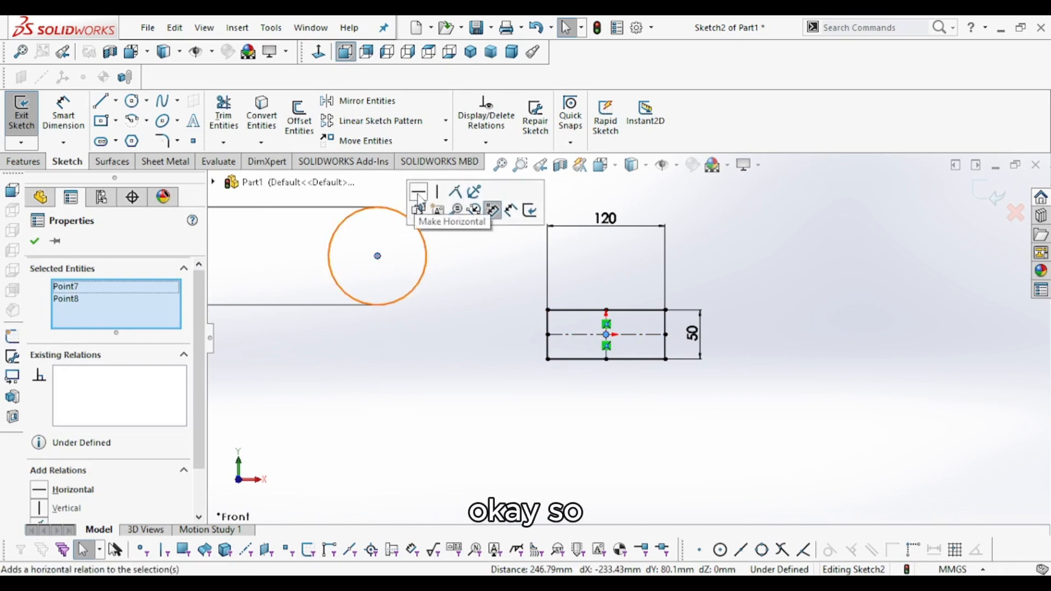
{"action": "left_click", "coordinate": [419, 196]}
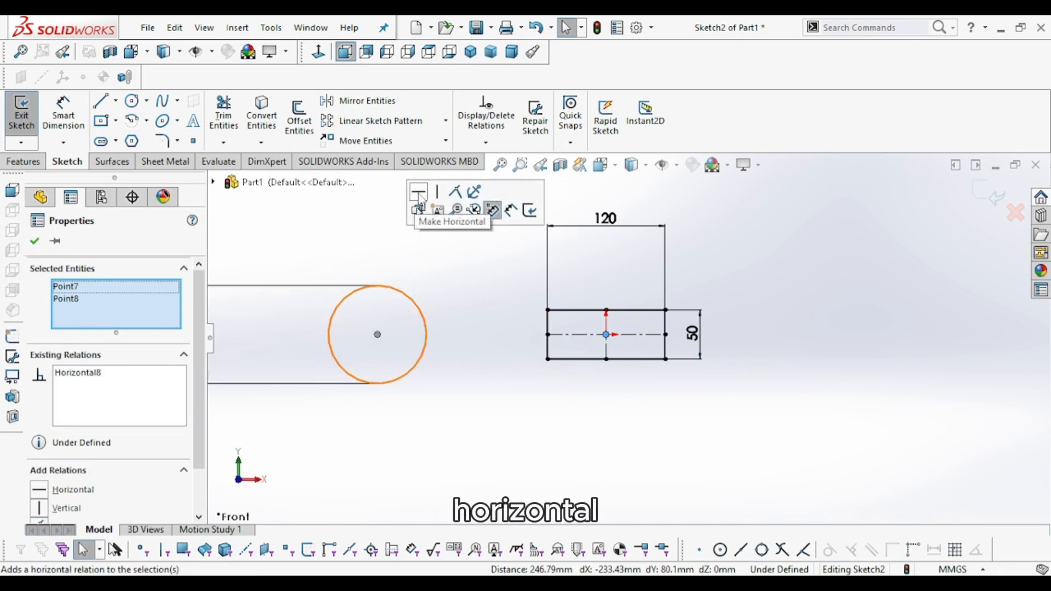
{"action": "left_click", "coordinate": [485, 435]}
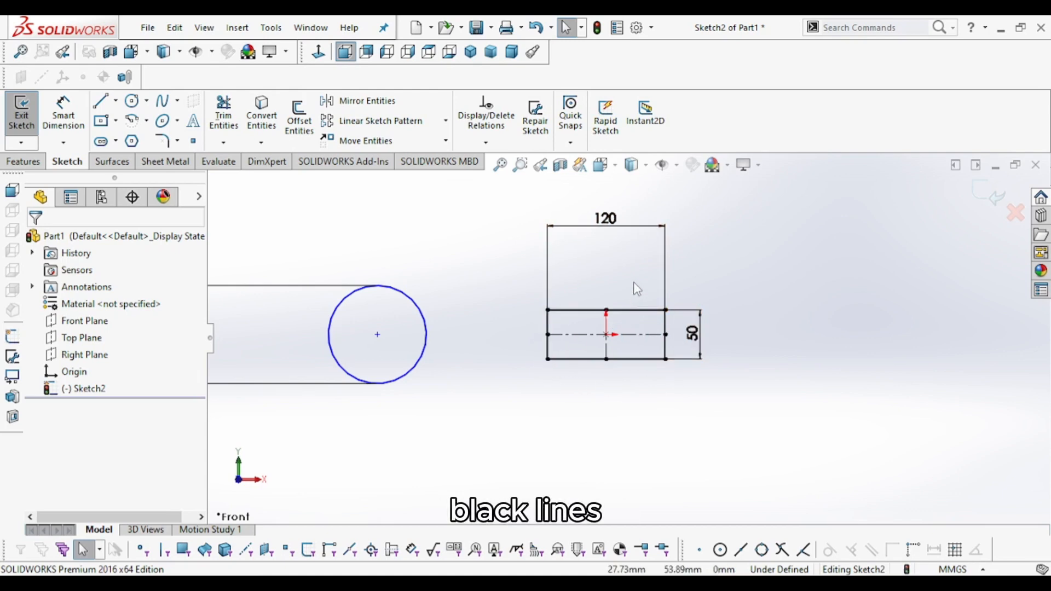
Exit the sketch with the circle and center rectangle, keeping its changes, and clear the selection.
{"action": "scroll", "coordinate": [476, 299], "scroll_direction": "up", "scroll_amount": 1}
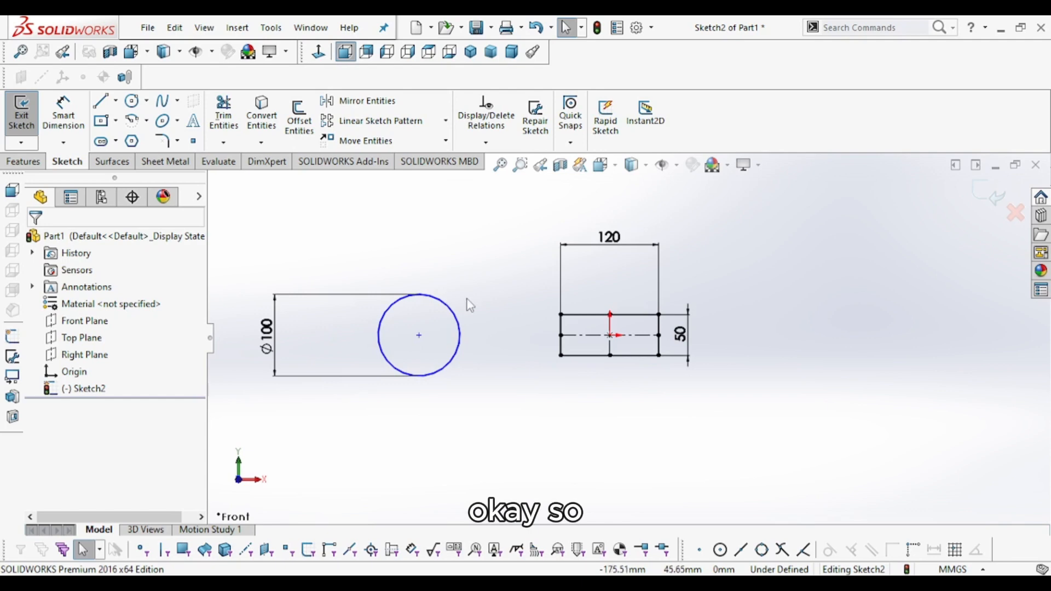
{"action": "scroll", "coordinate": [470, 305], "scroll_direction": "up", "scroll_amount": 1}
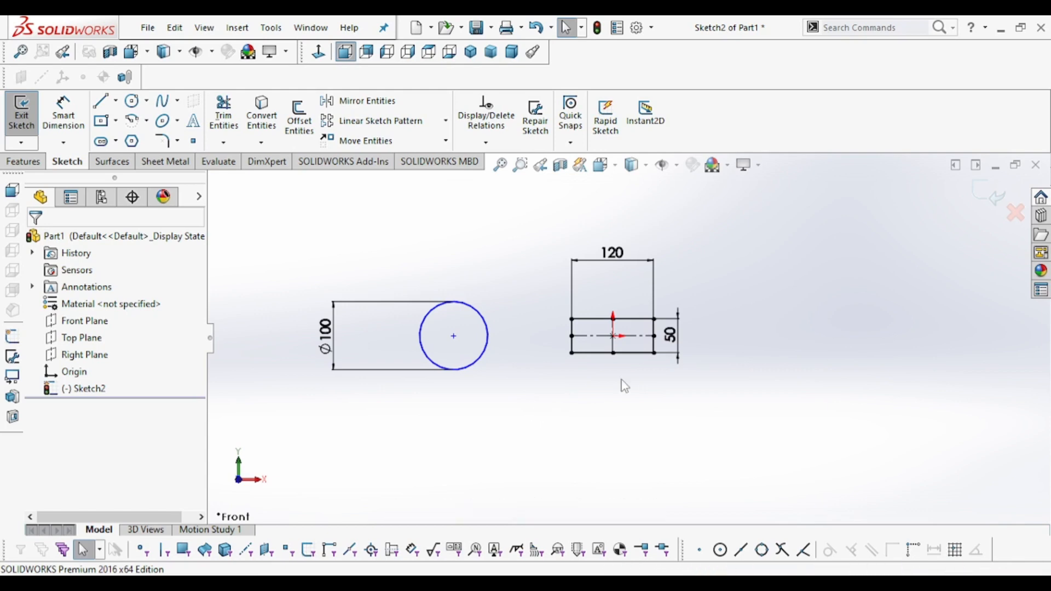
{"action": "scroll", "coordinate": [622, 359], "scroll_direction": "down", "scroll_amount": 4}
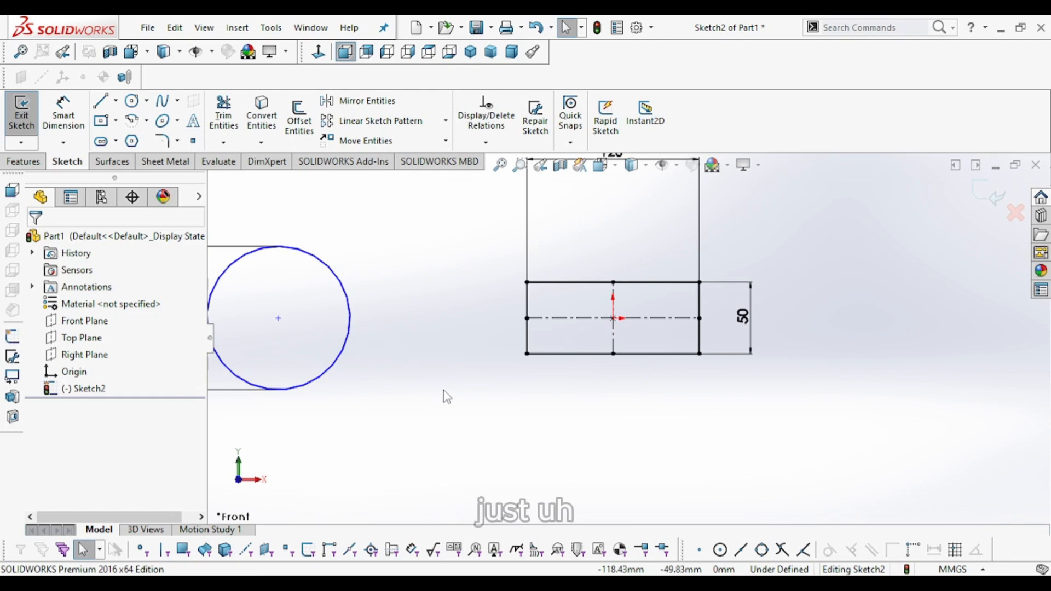
{"action": "scroll", "coordinate": [445, 391], "scroll_direction": "up", "scroll_amount": 3}
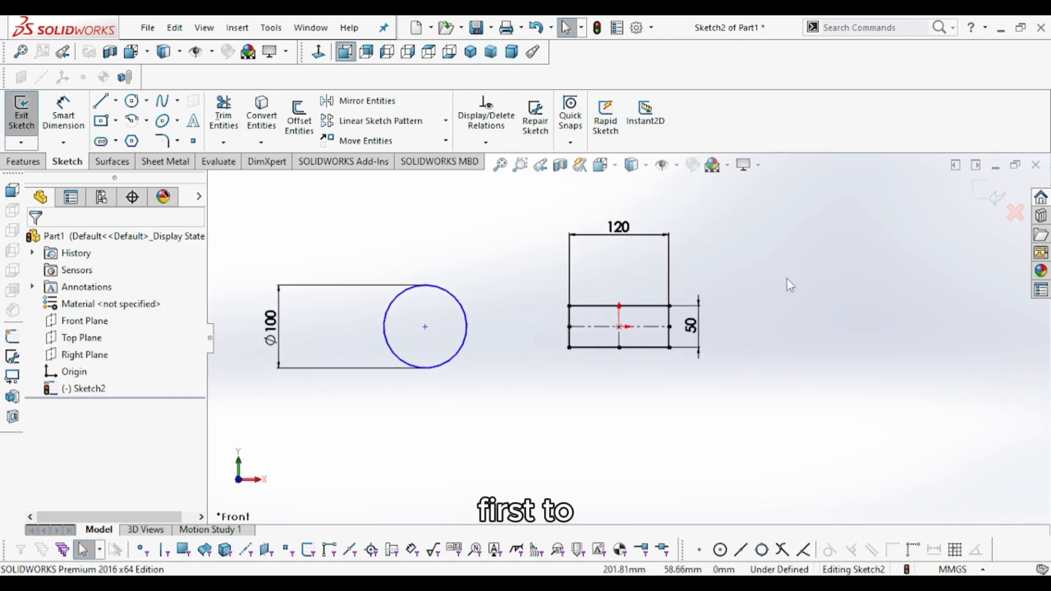
{"action": "left_click", "coordinate": [979, 189]}
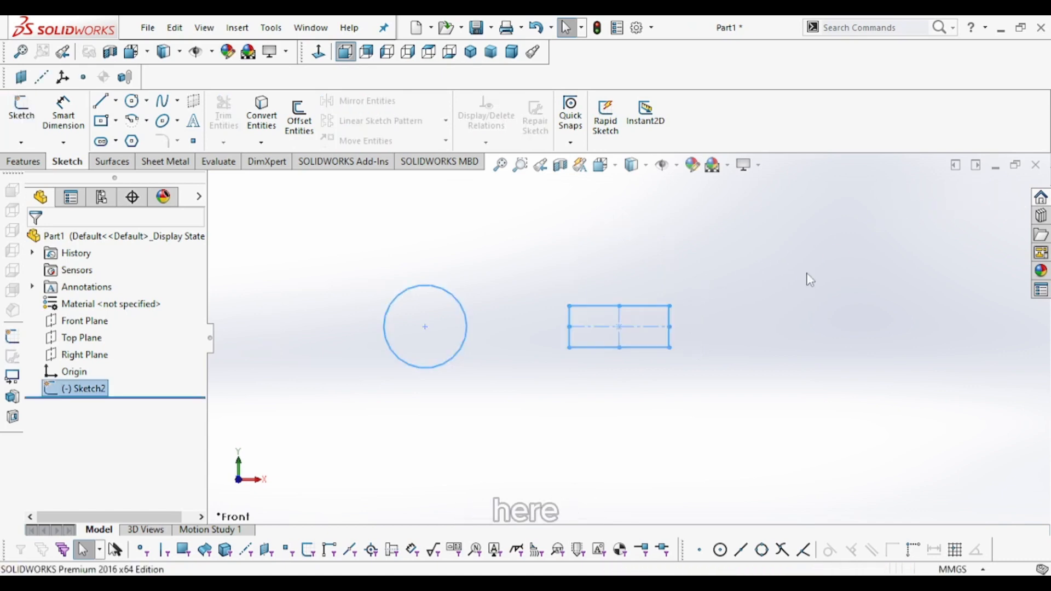
{"action": "left_click", "coordinate": [542, 418]}
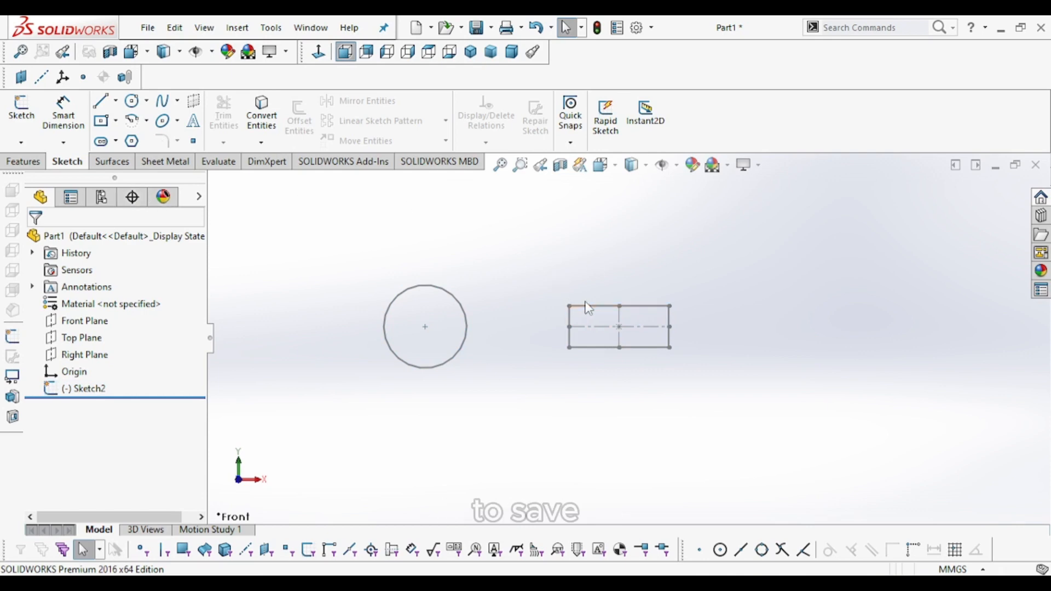
Open the Save As dialog for the part and dismiss it without saving.
{"action": "left_click", "coordinate": [147, 29]}
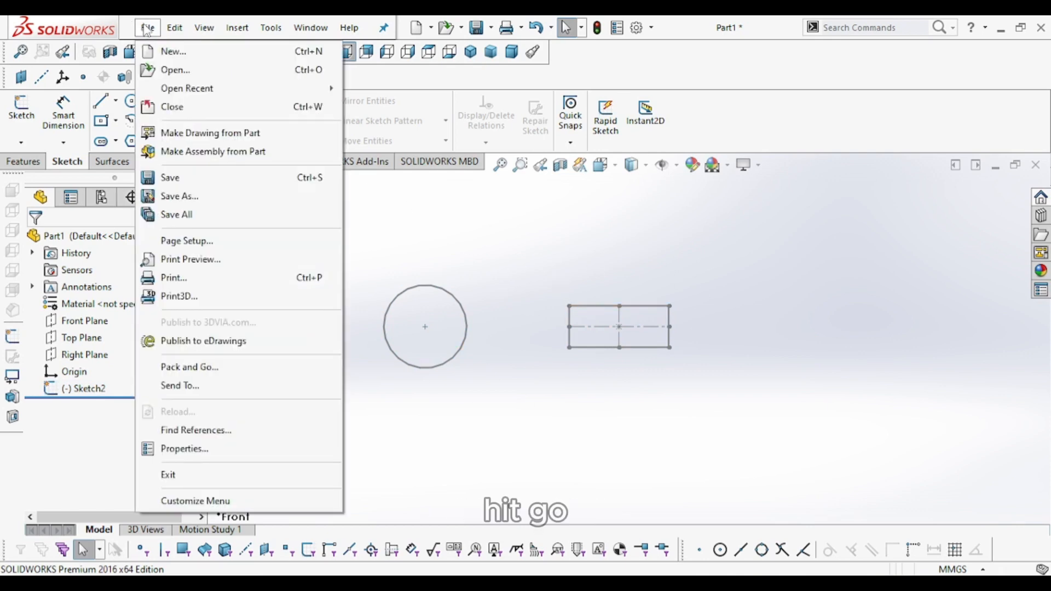
{"action": "left_click", "coordinate": [180, 198]}
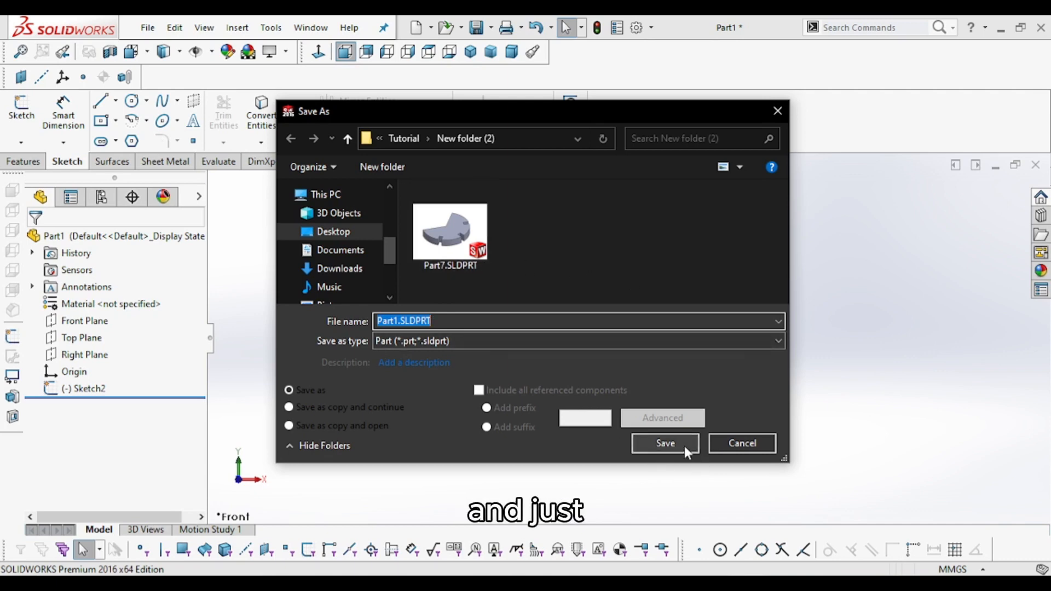
{"action": "left_click", "coordinate": [778, 111]}
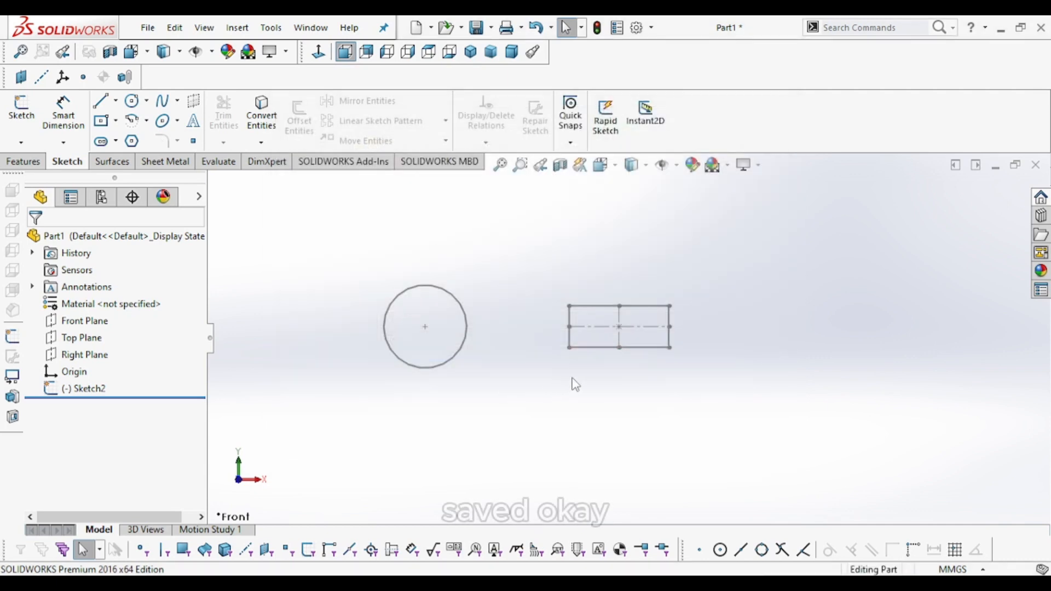